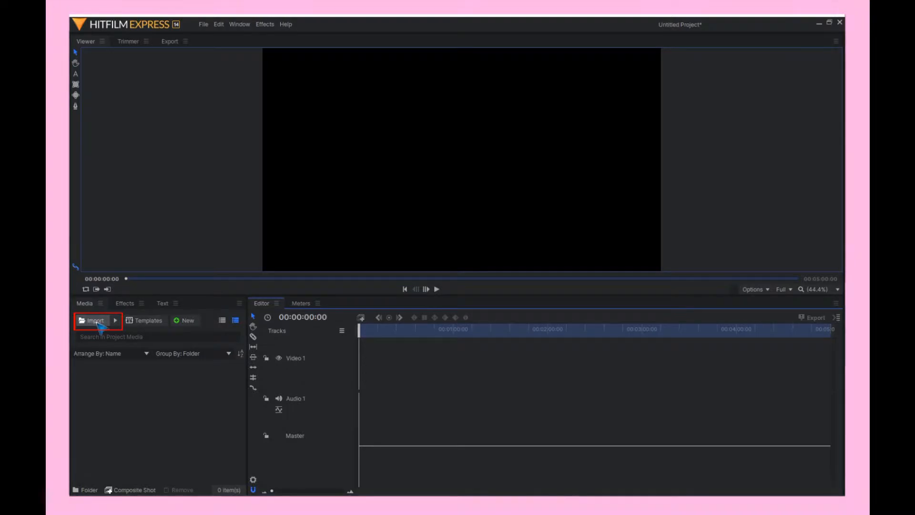
- Import the screen recording, artwork image and music file, and place the recording and music on the timeline
left_click(95, 320)
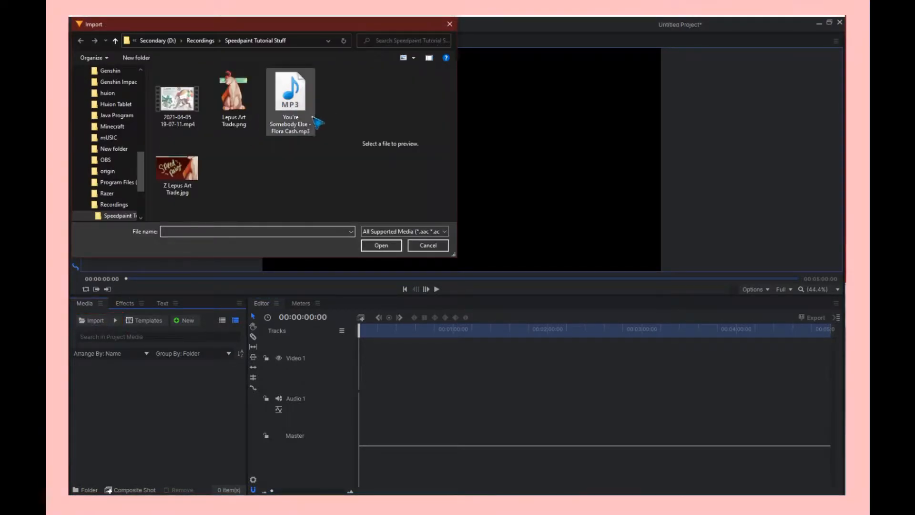
left_click(300, 115)
left_click(174, 113, "shift")
left_click(379, 247)
left_click_drag(232, 371, 358, 368)
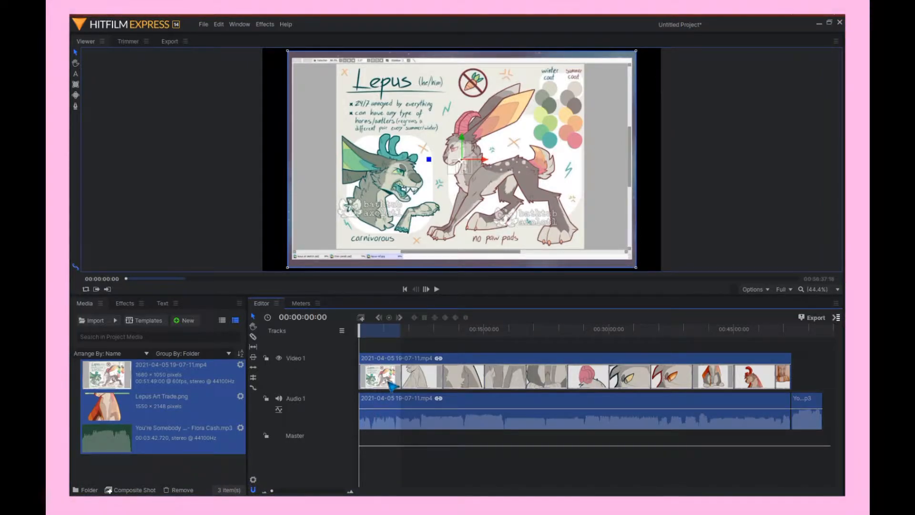
- Unlink the screen recording's video from its audio
left_click(401, 458)
right_click(388, 420)
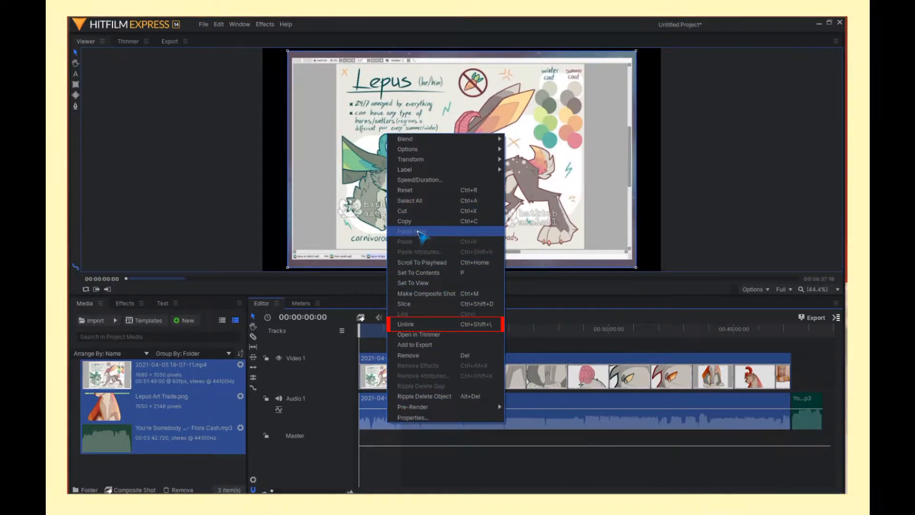
left_click(431, 325)
left_click(435, 464)
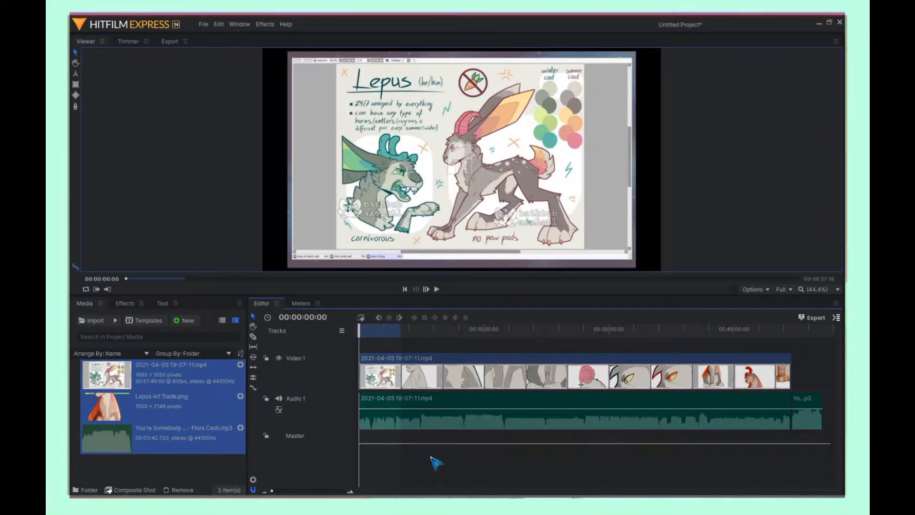
- Replace the recording's original audio with the music track placed at the start of the audio track
right_click(399, 426)
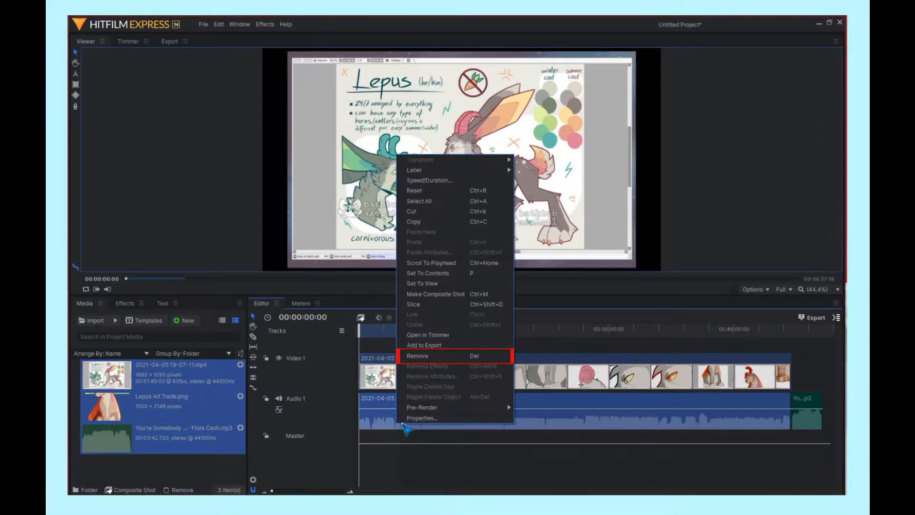
left_click(441, 359)
left_click(809, 428)
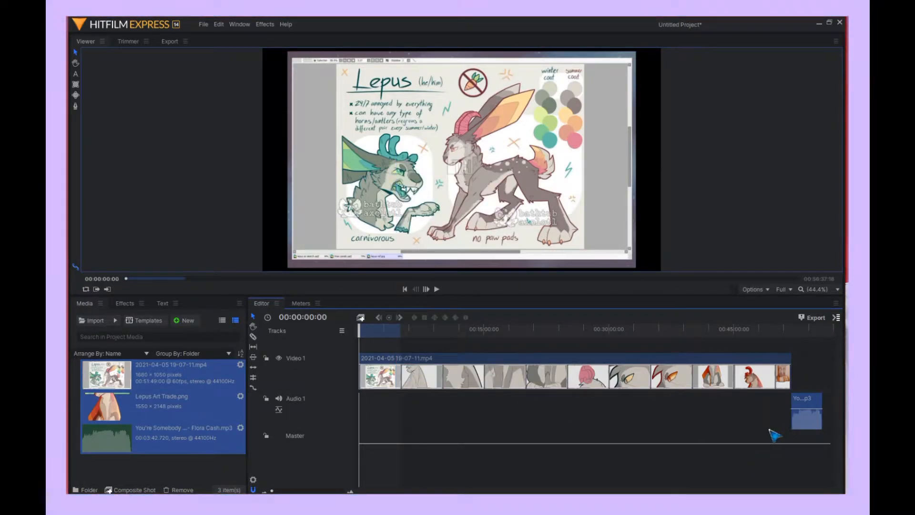
key("Delete")
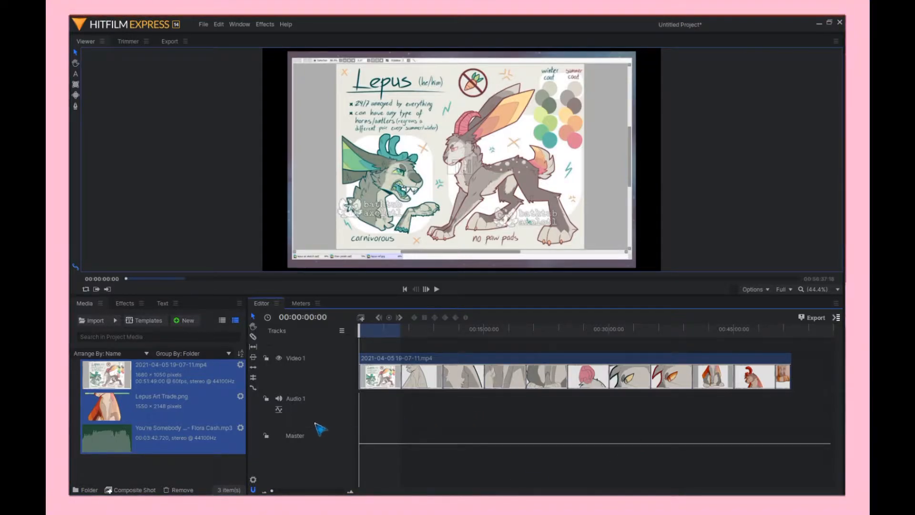
left_click_drag(150, 441, 361, 414)
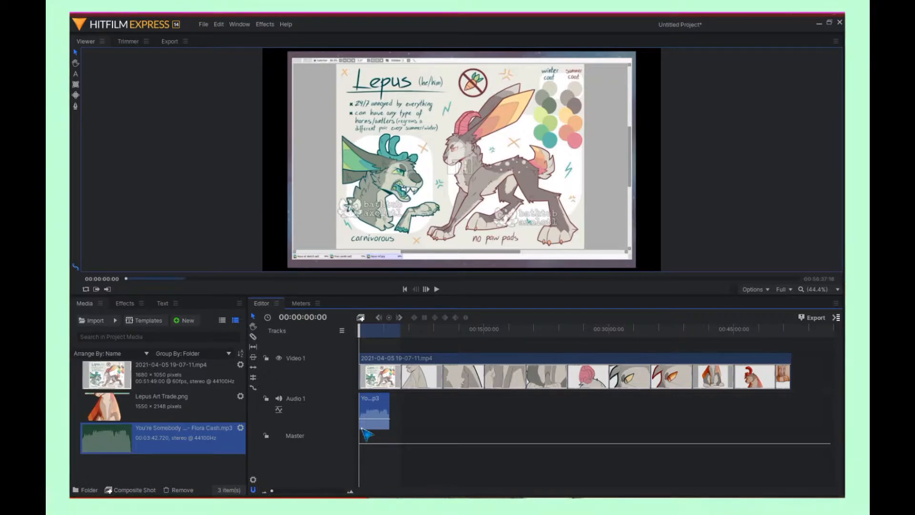
- Shorten the screen recording's duration in Speed/Duration so it roughly matches the music's length
right_click(380, 379)
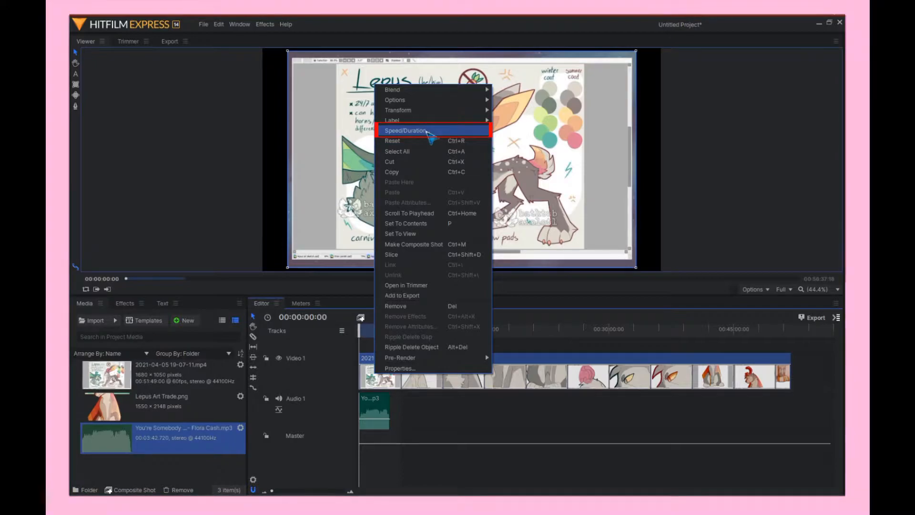
left_click(429, 132)
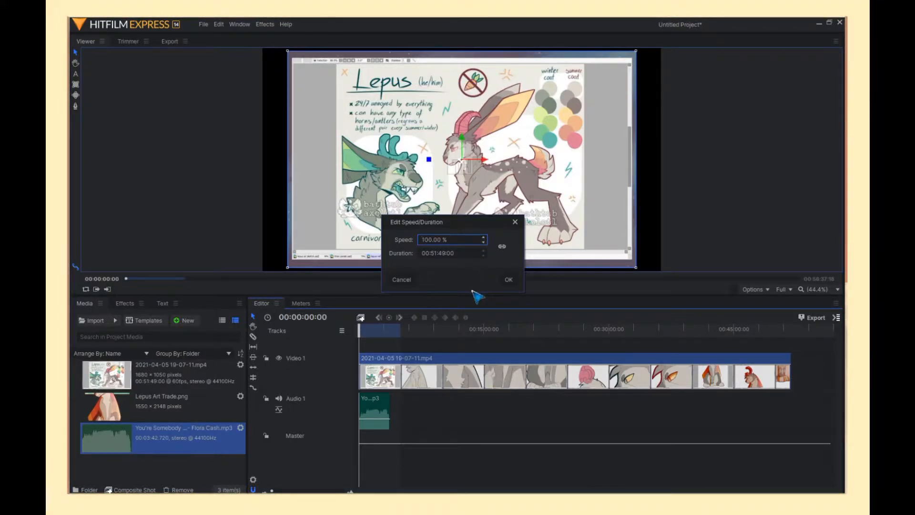
left_click(430, 254)
left_click(429, 253)
type("03:")
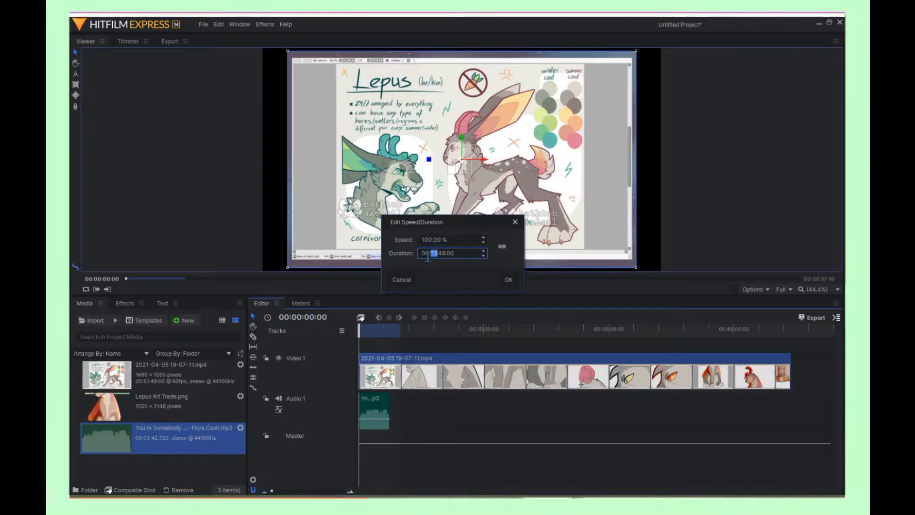
type("4")
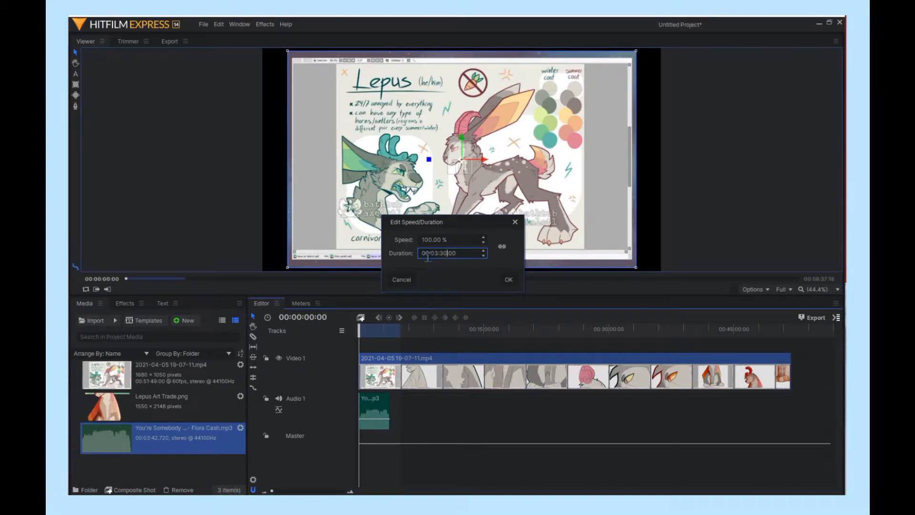
key("Return")
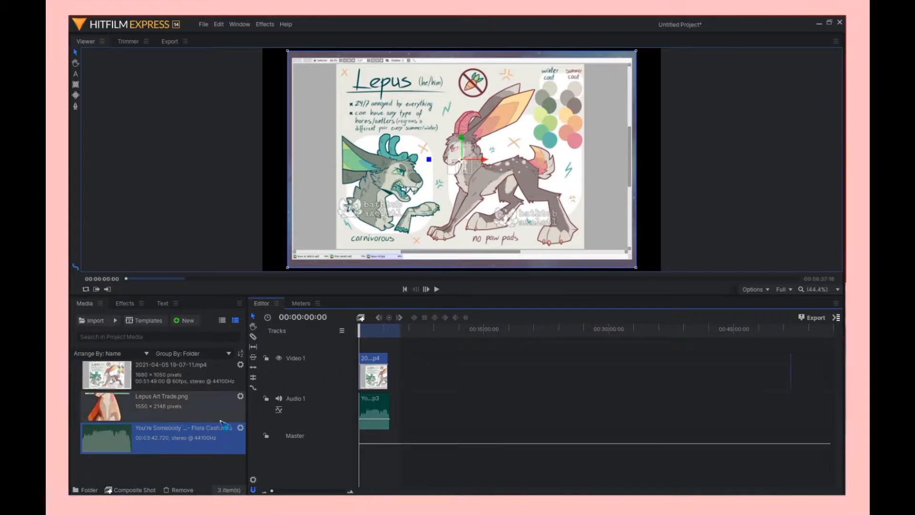
- Add the Lepus Art Trade.png image right after the recording on the video track
left_click_drag(241, 407, 388, 377)
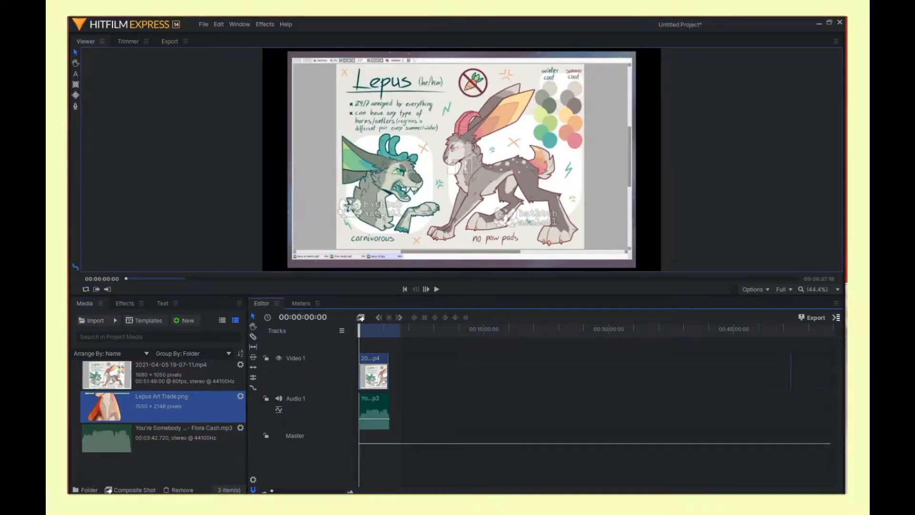
left_click(304, 491)
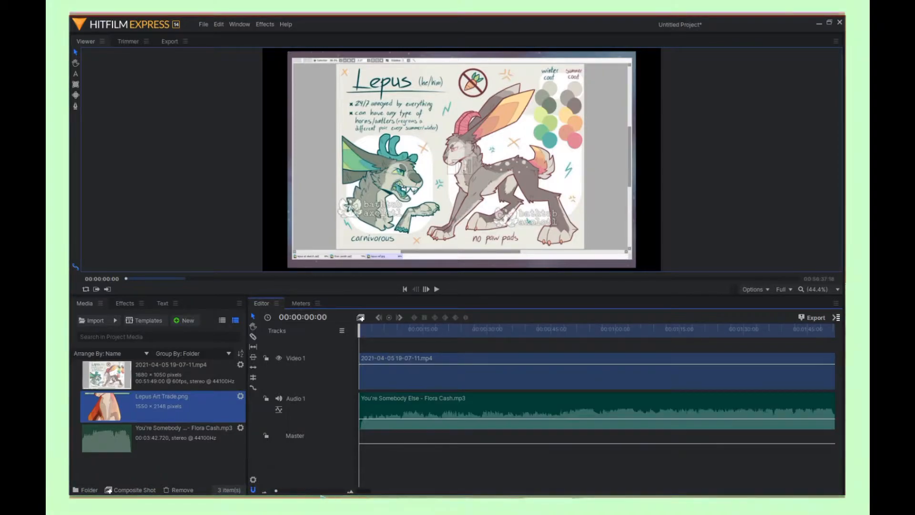
left_click_drag(367, 493, 390, 491)
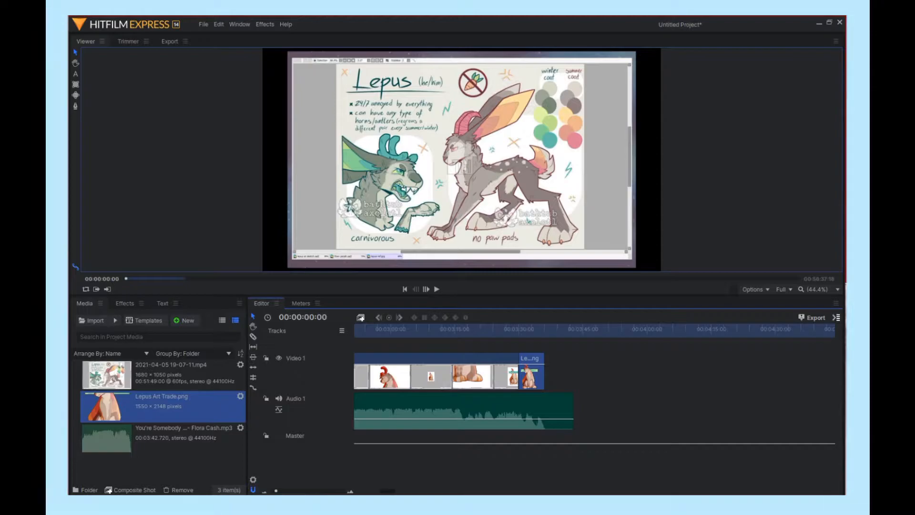
- Scale the image down so the whole artwork fits inside the frame
left_click(534, 332)
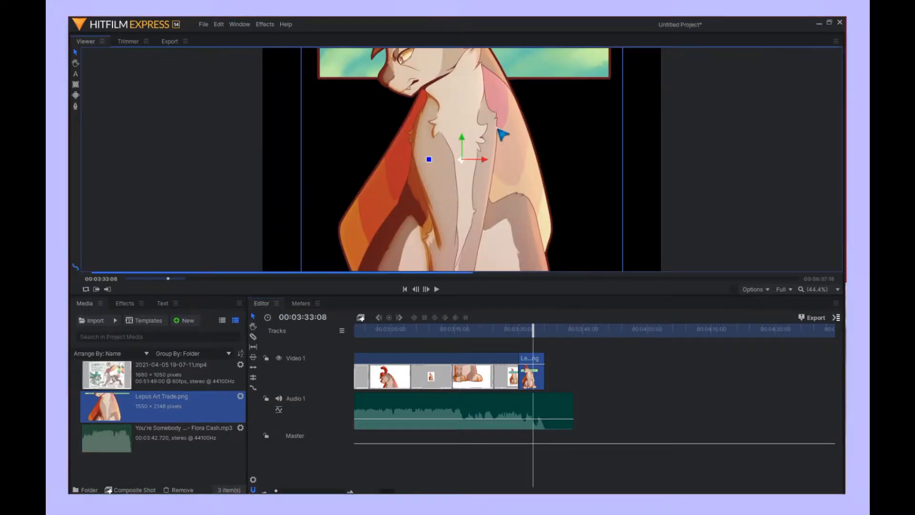
scroll(501, 137, "down", 2)
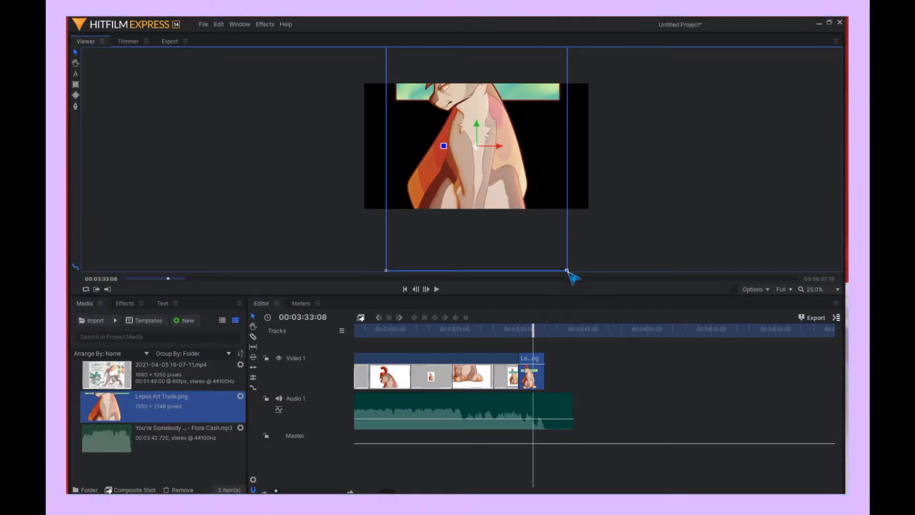
left_click_drag(567, 271, 522, 196)
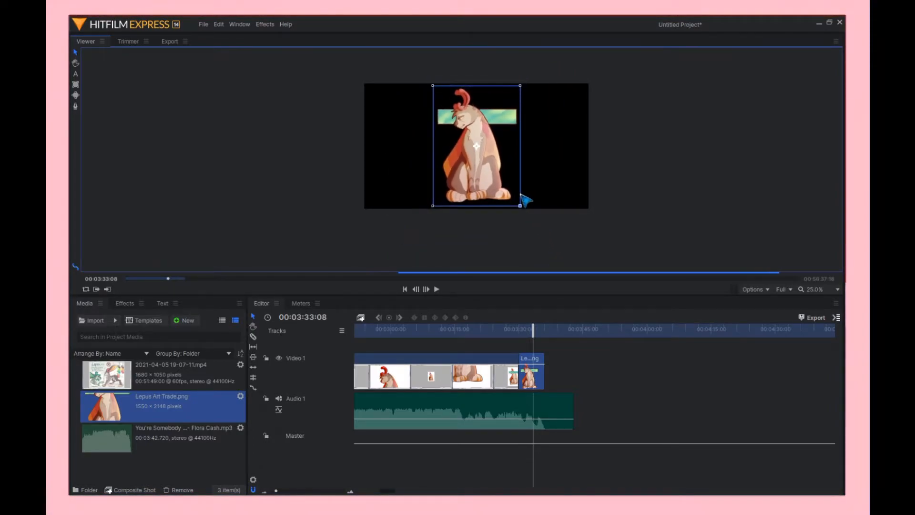
left_click(539, 257)
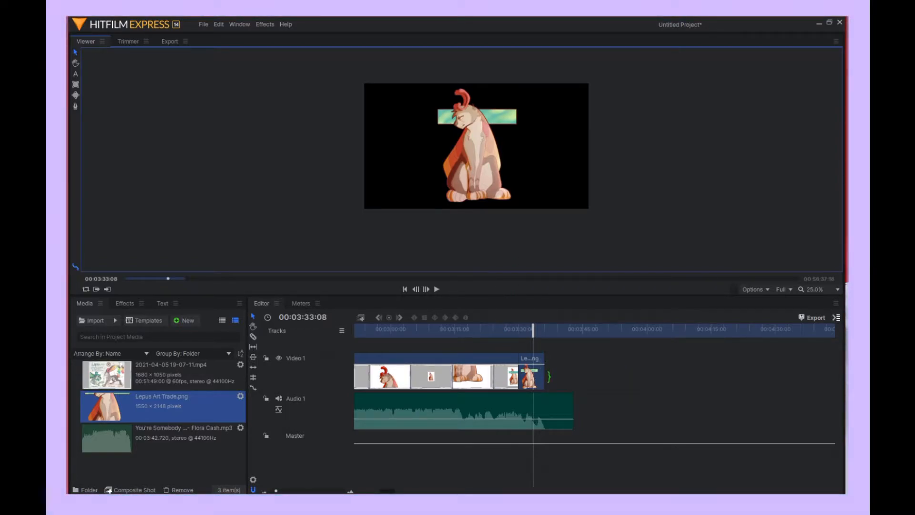
- Lengthen the image clip and slice it into two parts
left_click_drag(549, 376, 576, 376)
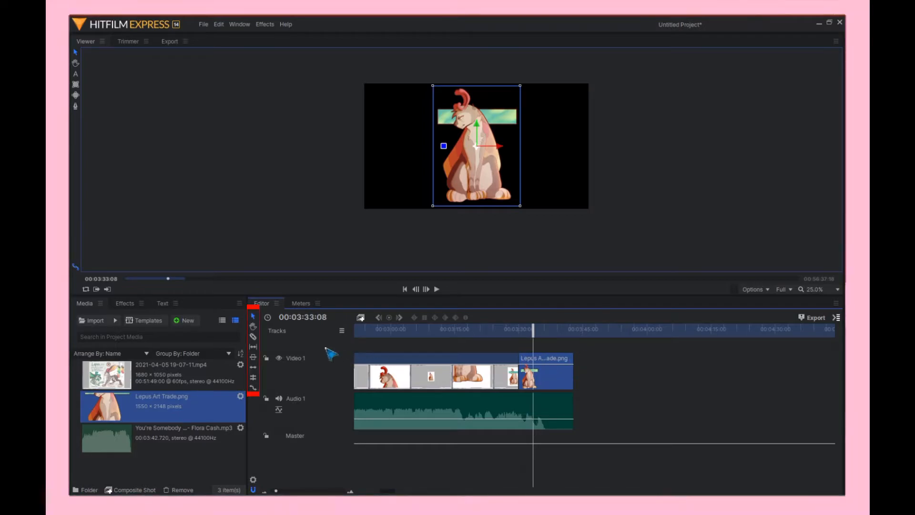
left_click(253, 337)
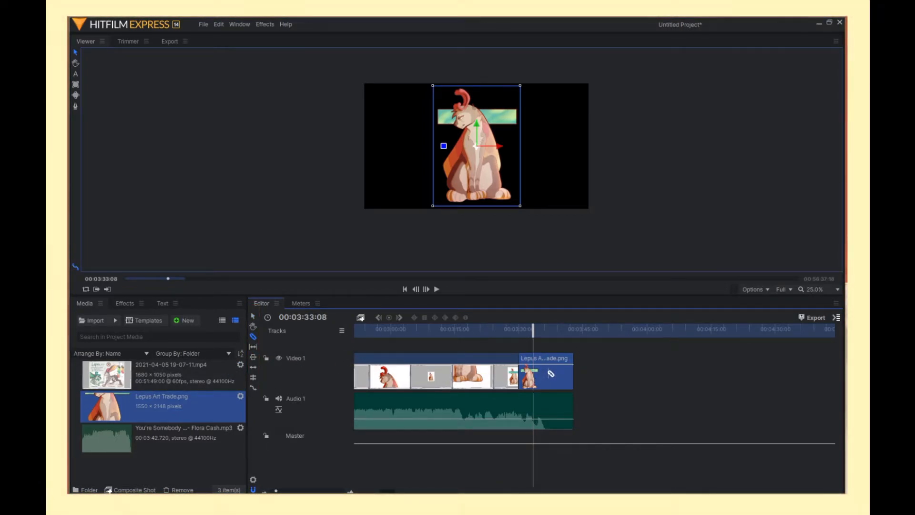
left_click(548, 375)
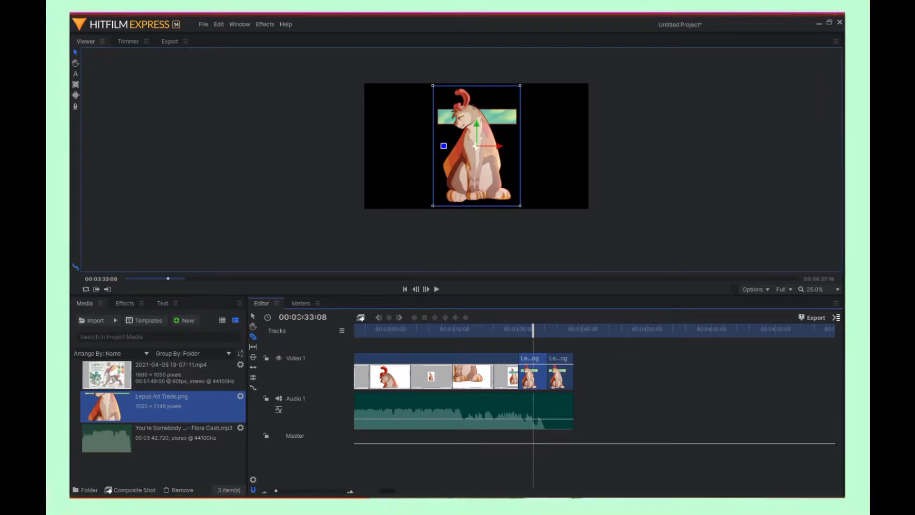
left_click(253, 316)
- Enlarge the image in the second part and move it to the right side of the frame
left_click_drag(542, 327, 556, 329)
left_click(463, 163)
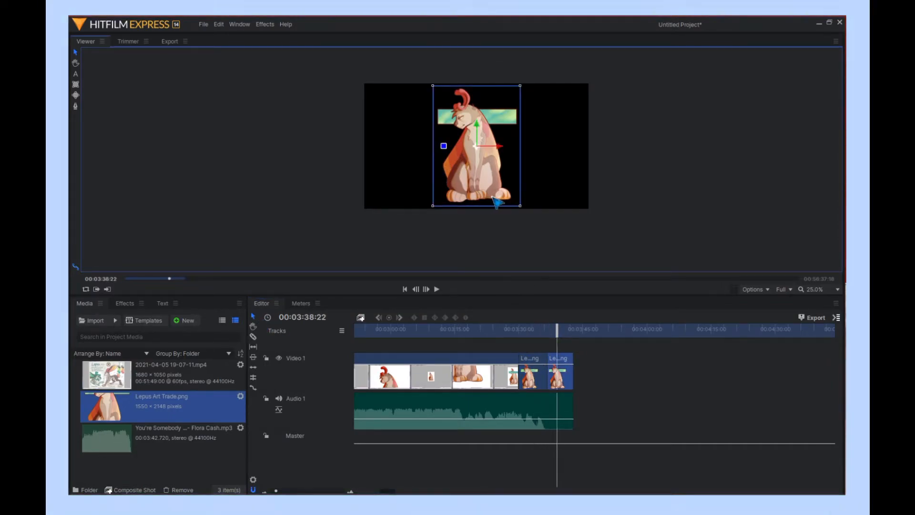
left_click_drag(520, 206, 585, 295)
left_click_drag(476, 199, 592, 217)
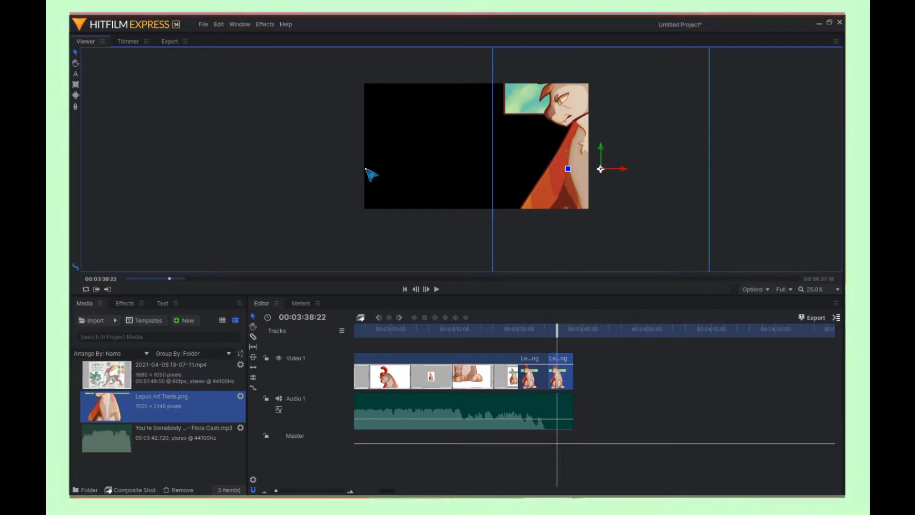
- Add a text layer near the frame's upper left reading "Thank You for Watching!"
left_click(121, 152)
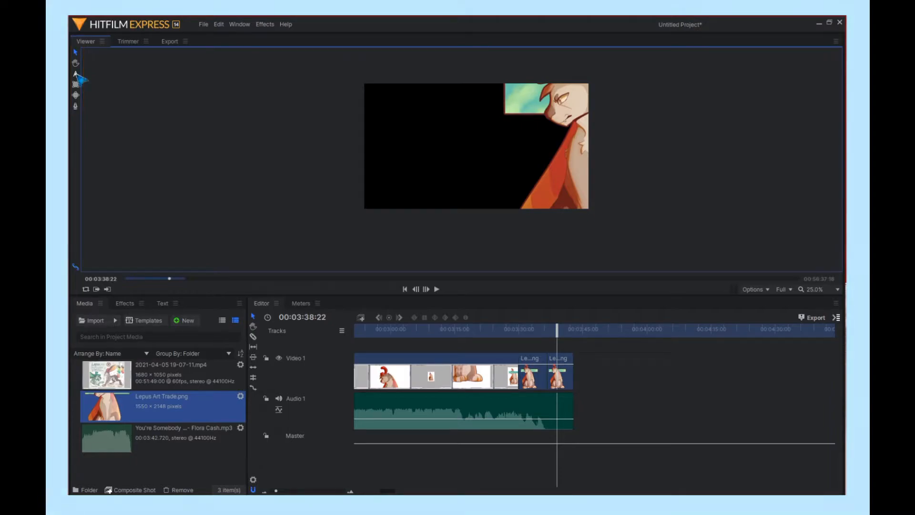
left_click(398, 107)
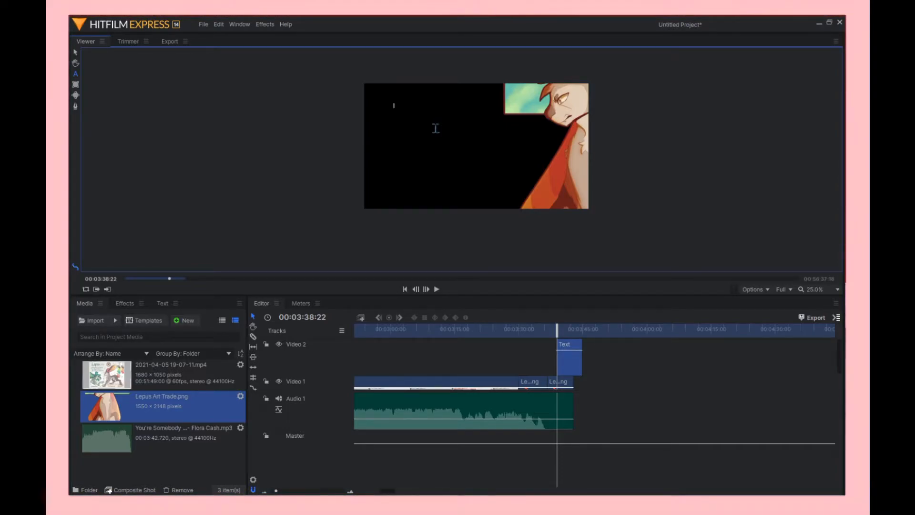
type("Thank You for Watching")
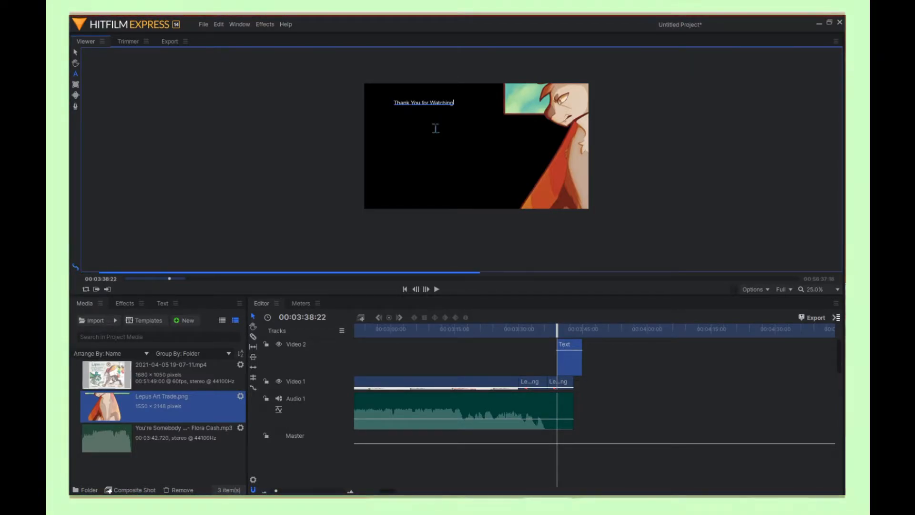
type("!!")
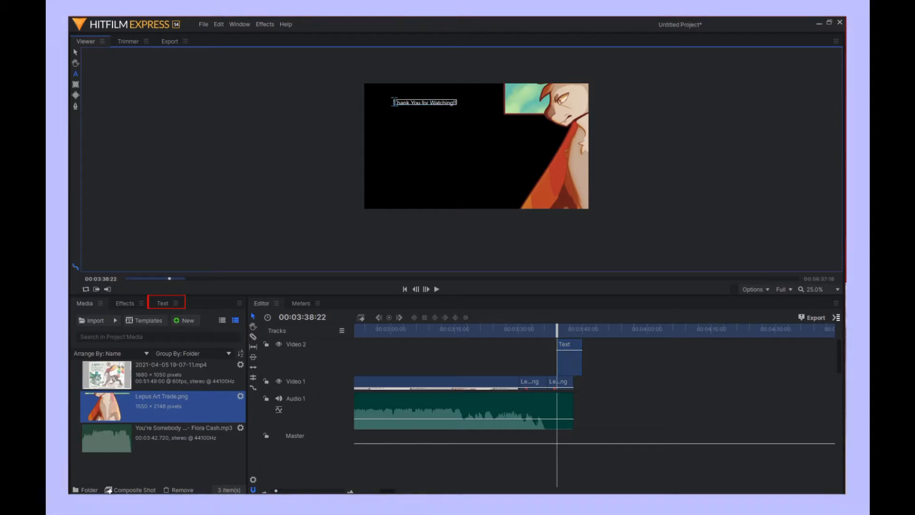
- Format the text as Verdana Bold at size 69
left_click_drag(394, 102, 482, 108)
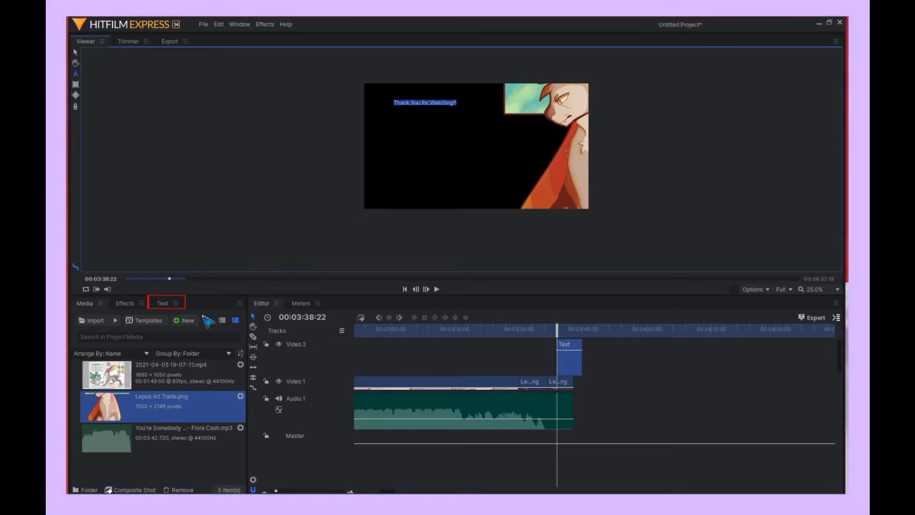
left_click(164, 302)
left_click(153, 346)
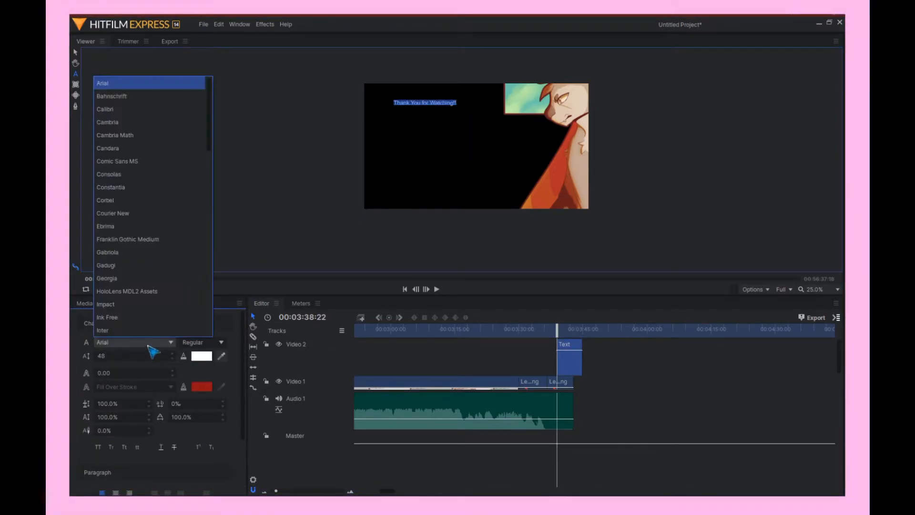
scroll(143, 328, "down", 10)
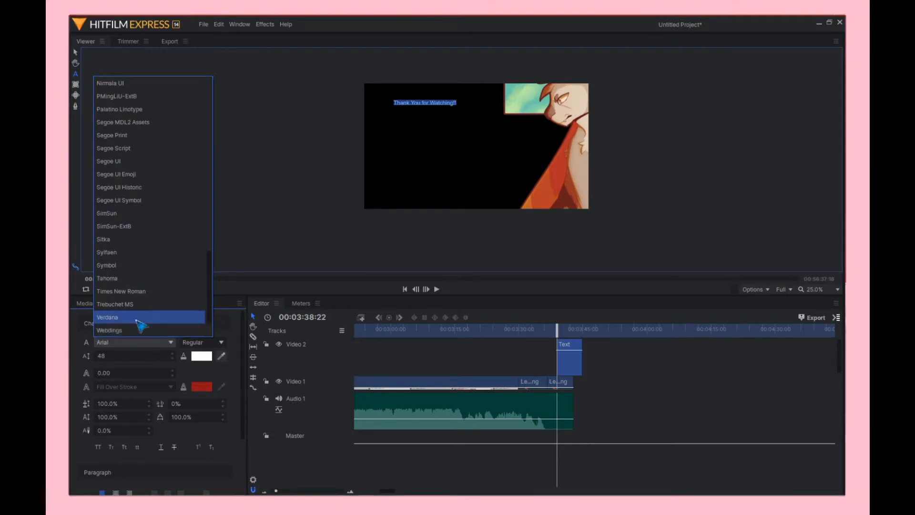
left_click(142, 316)
left_click(201, 344)
left_click(196, 354)
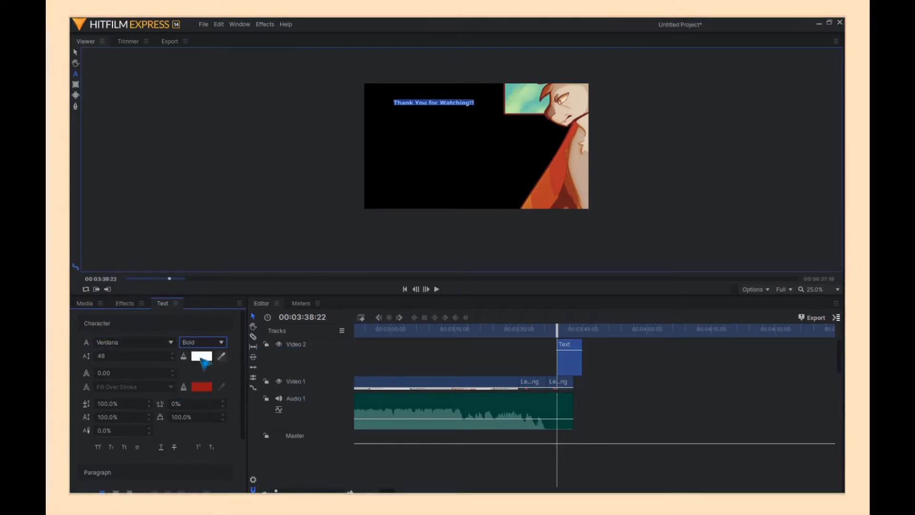
double_click(150, 355)
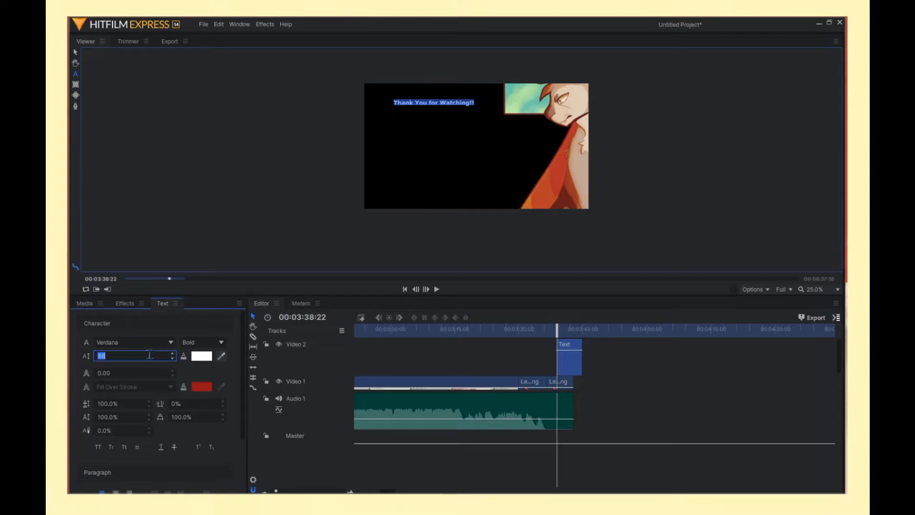
type("69")
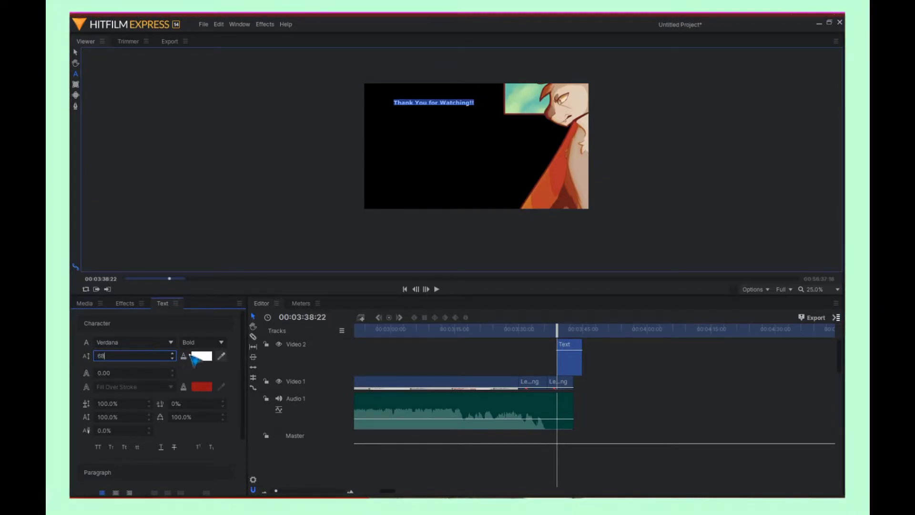
- Sample the text's fill colour from the teal-green area of the artwork with the eyedropper
key("Return")
left_click(221, 356)
left_click(523, 106)
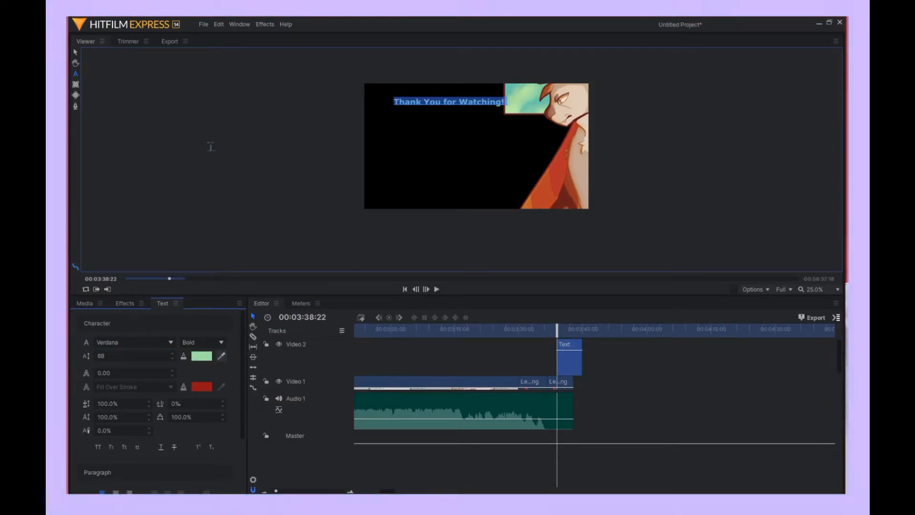
- Add a second text line below the first reading "Vv Last Upload vV"
left_click(410, 119)
left_click(408, 126)
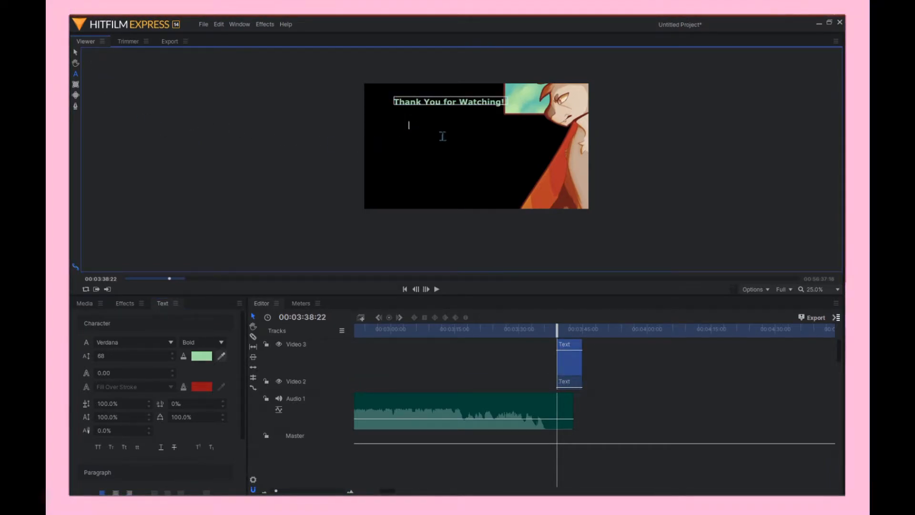
type("Vv Las")
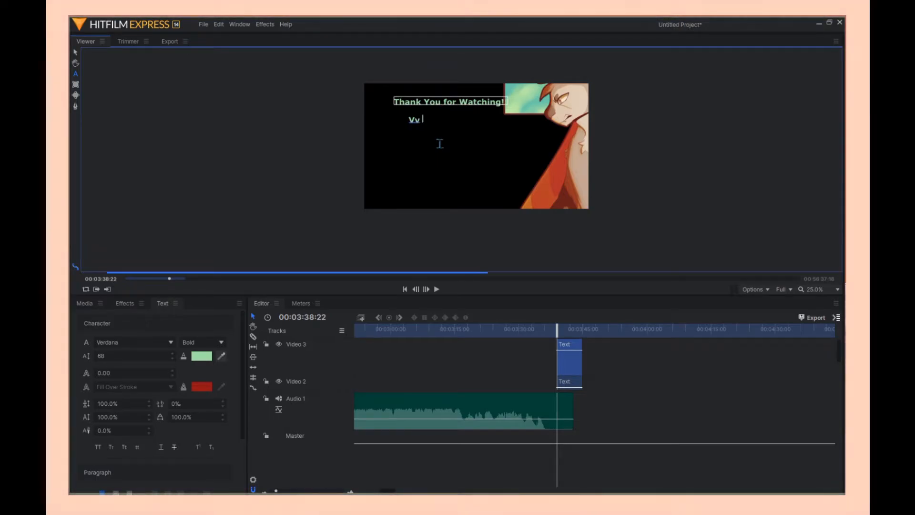
type("pload vV")
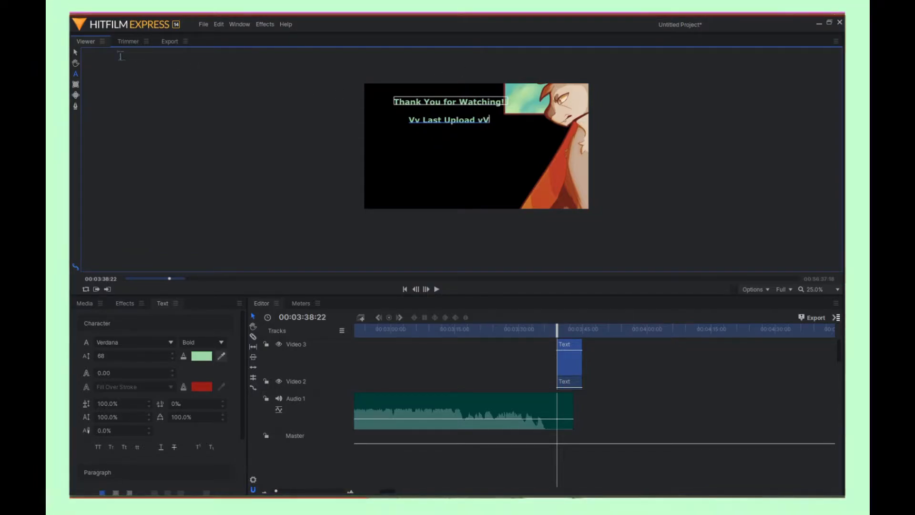
- Move both text lines up and left toward the frame's upper left corner
left_click(75, 52)
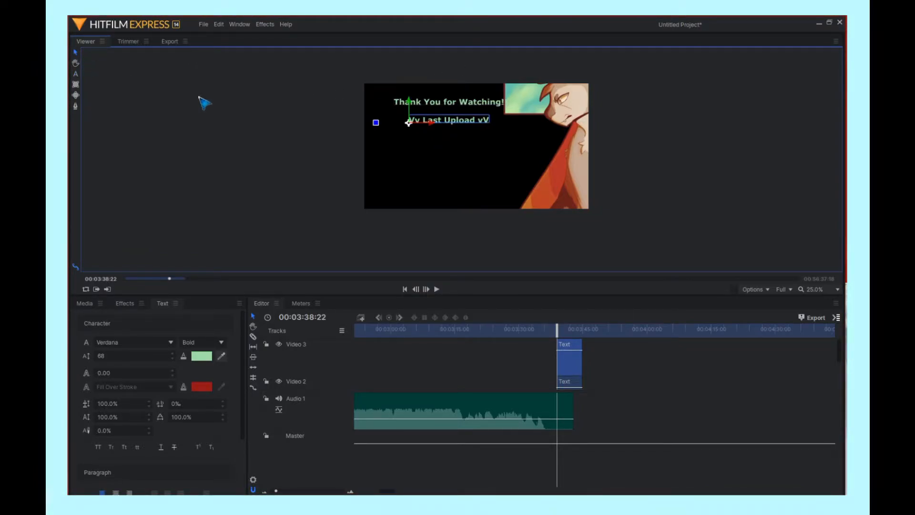
left_click_drag(463, 123, 432, 104)
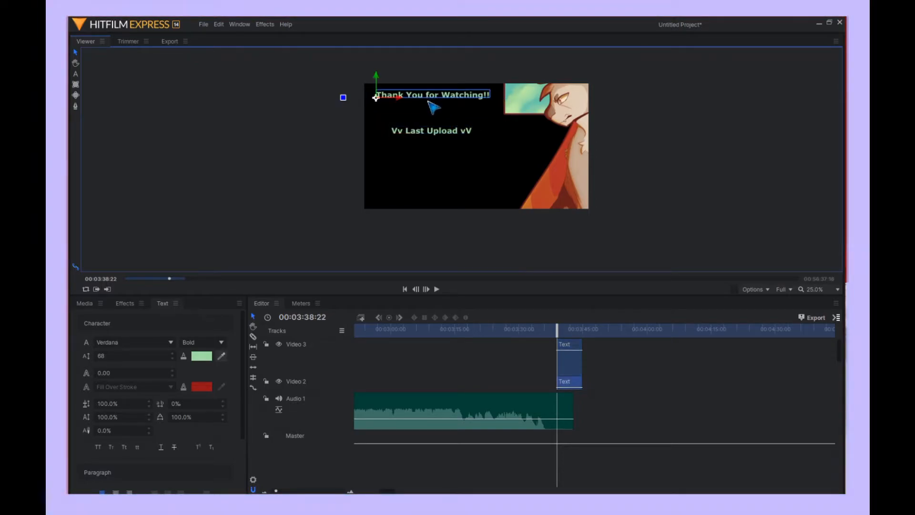
left_click_drag(438, 139, 434, 127)
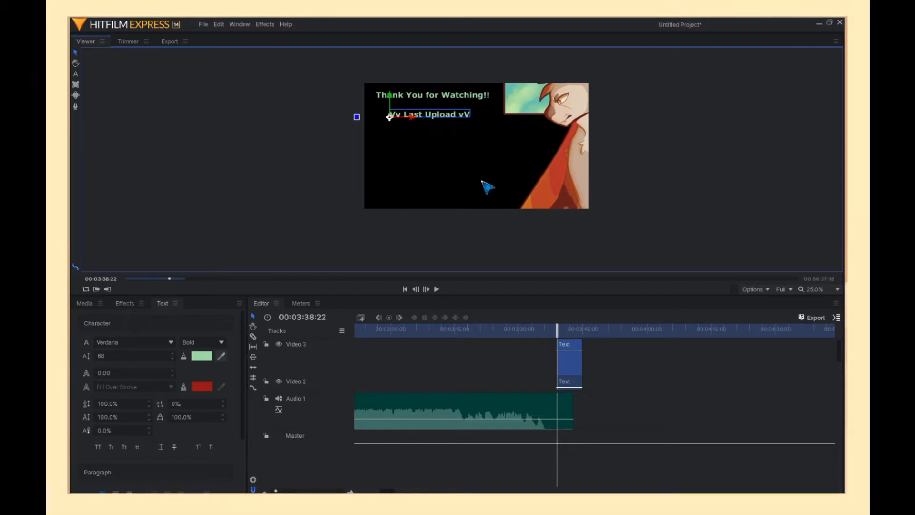
- Move the lower-track text clip earlier so it ends together with the image clip
left_click(625, 351)
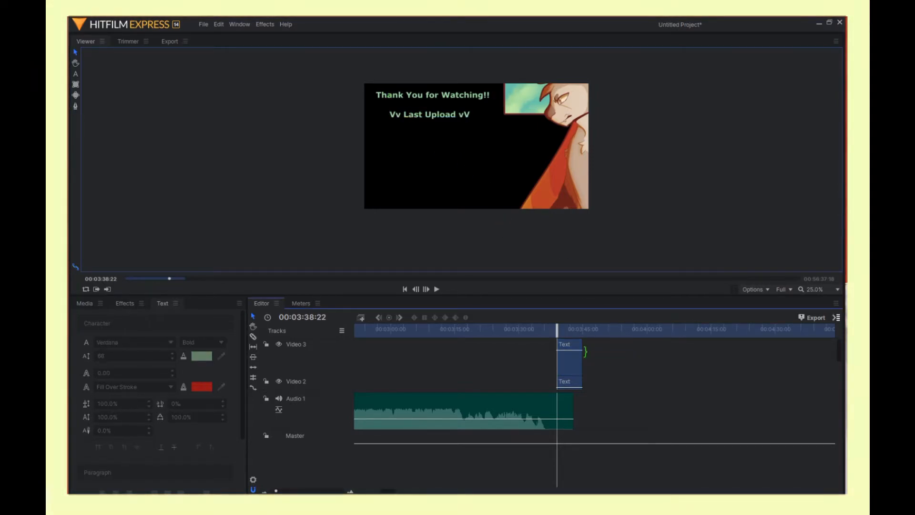
scroll(503, 371, "down", 3)
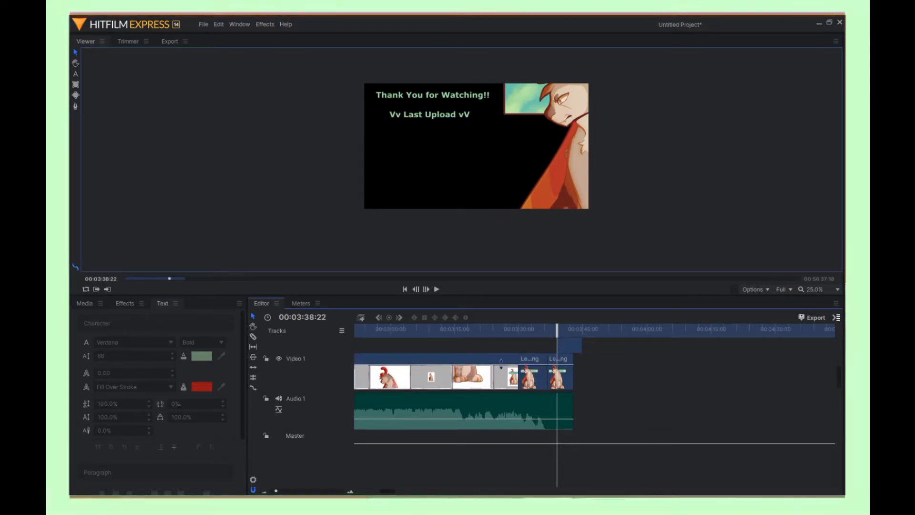
scroll(538, 354, "up", 2)
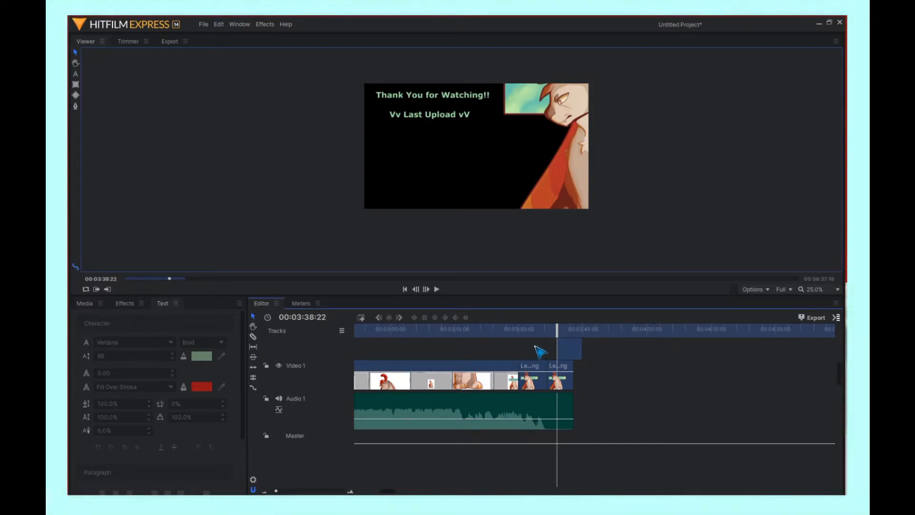
left_click_drag(576, 363, 566, 362)
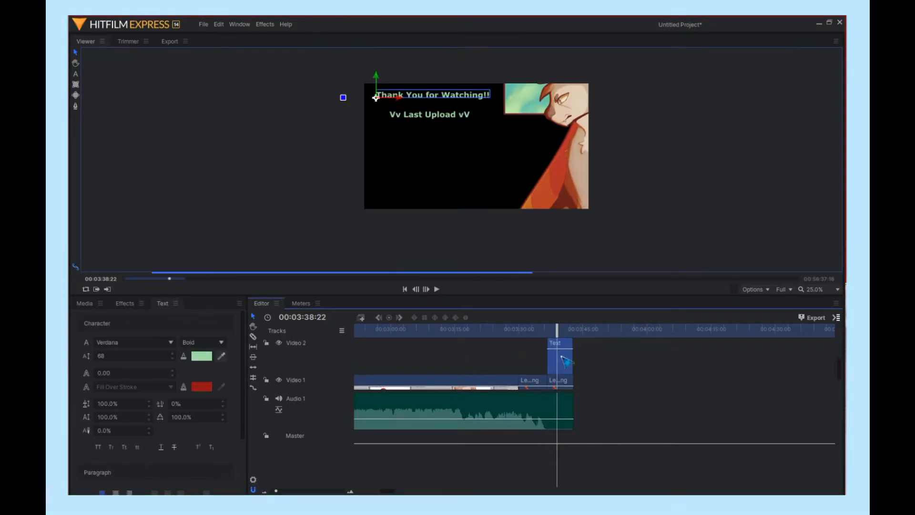
- Move the upper-track text clip earlier to line up with the other text clip
scroll(561, 357, "up", 2)
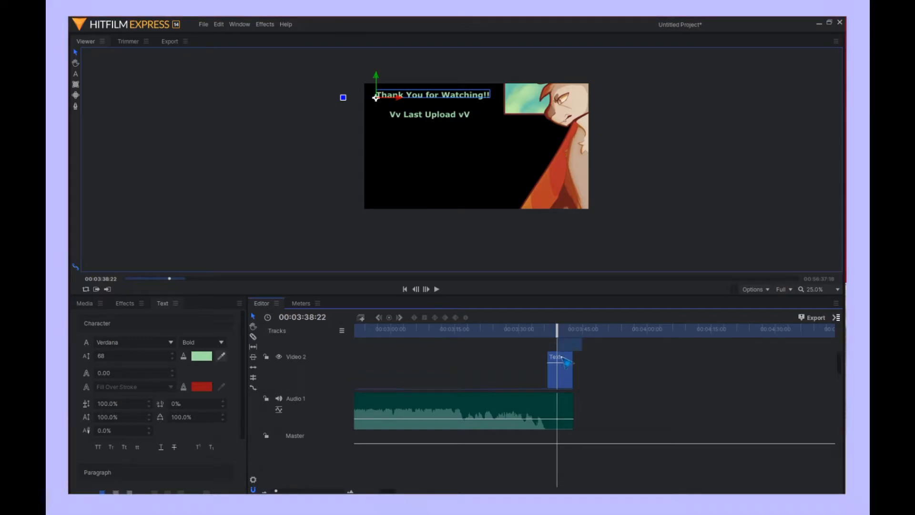
left_click_drag(565, 346, 559, 350)
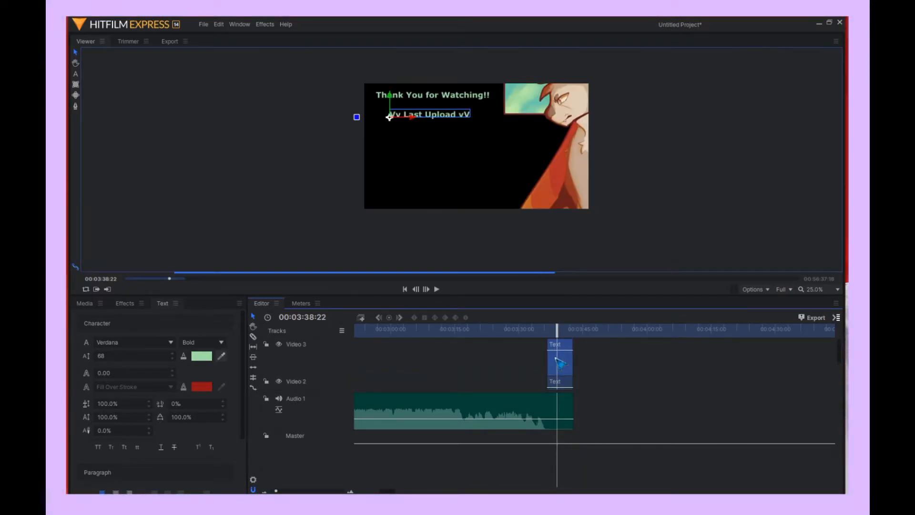
scroll(523, 360, "down", 2)
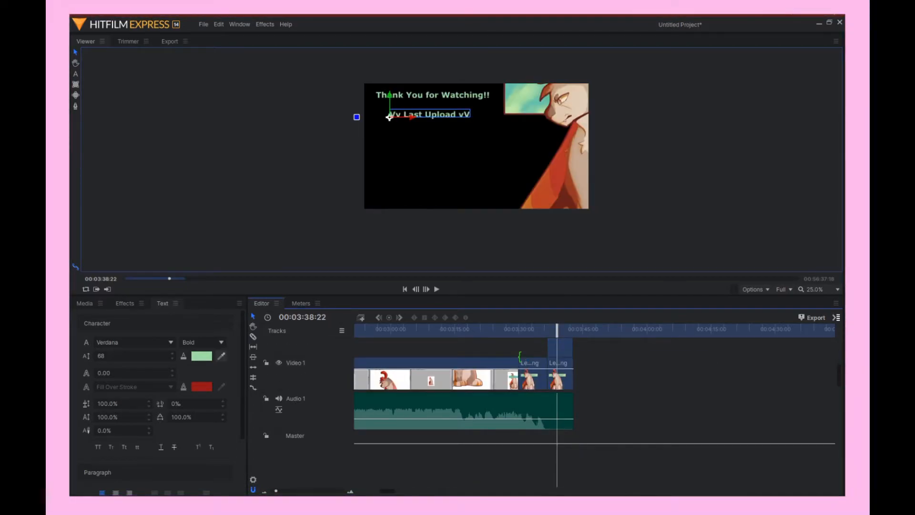
- Add Cross Dissolve transitions where the recording meets the image clip and between the two image parts
left_click(125, 305)
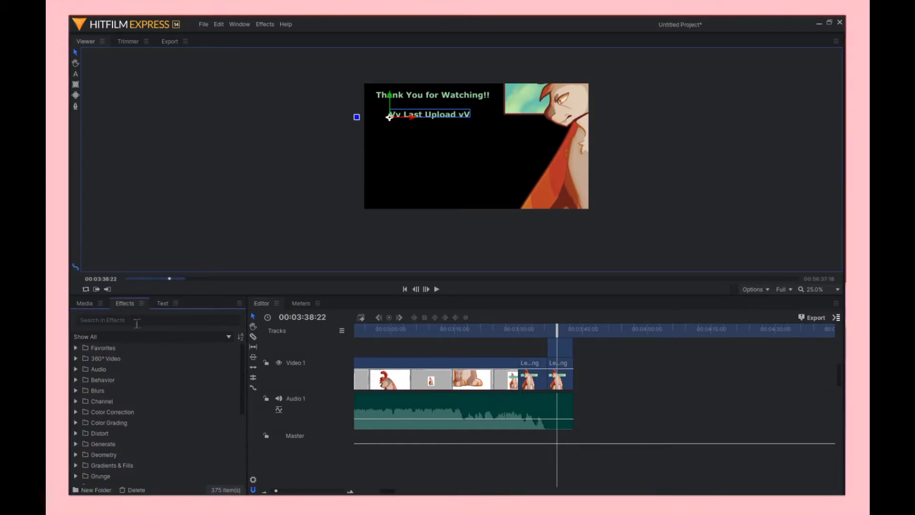
left_click_drag(302, 391, 301, 449)
left_click_drag(276, 491, 280, 490)
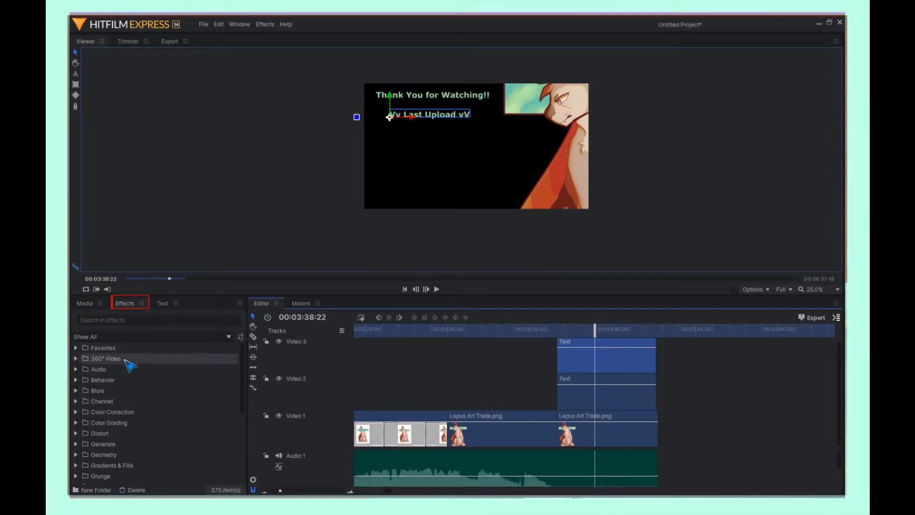
scroll(126, 370, "down", 5)
left_click(118, 447)
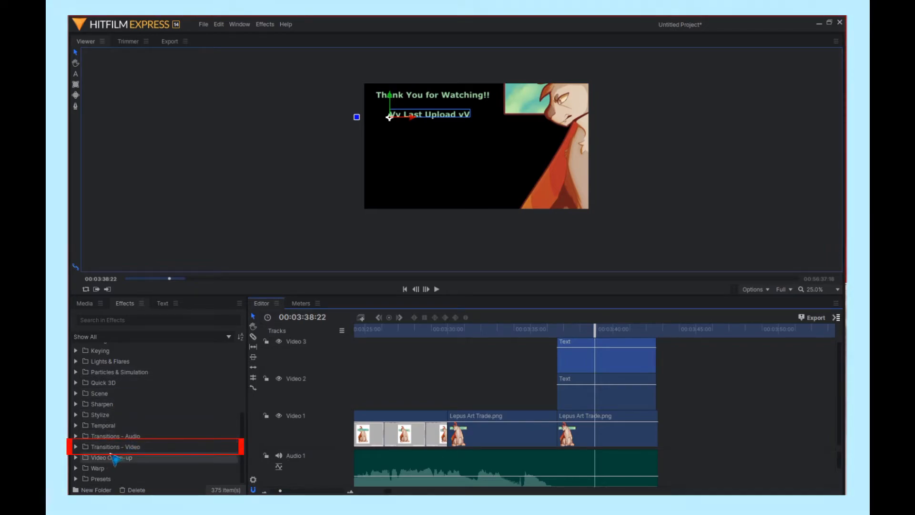
scroll(122, 453, "down", 3)
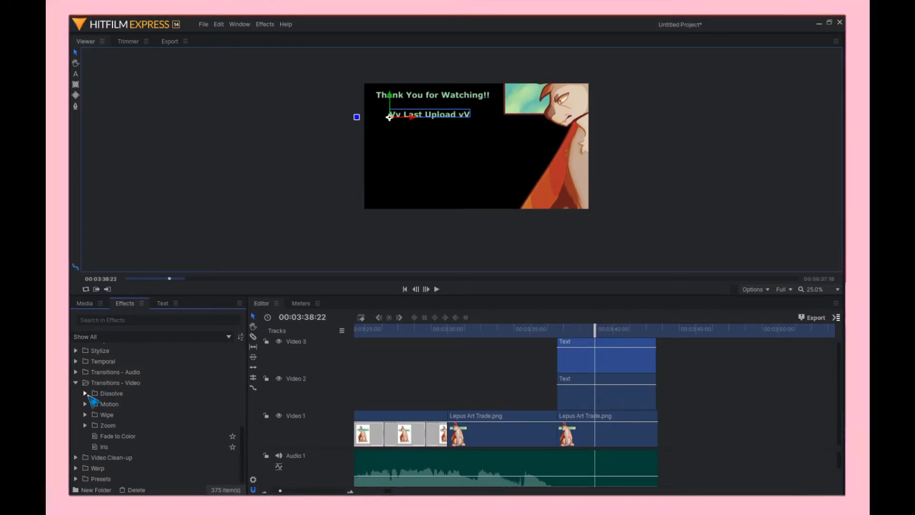
left_click(86, 394)
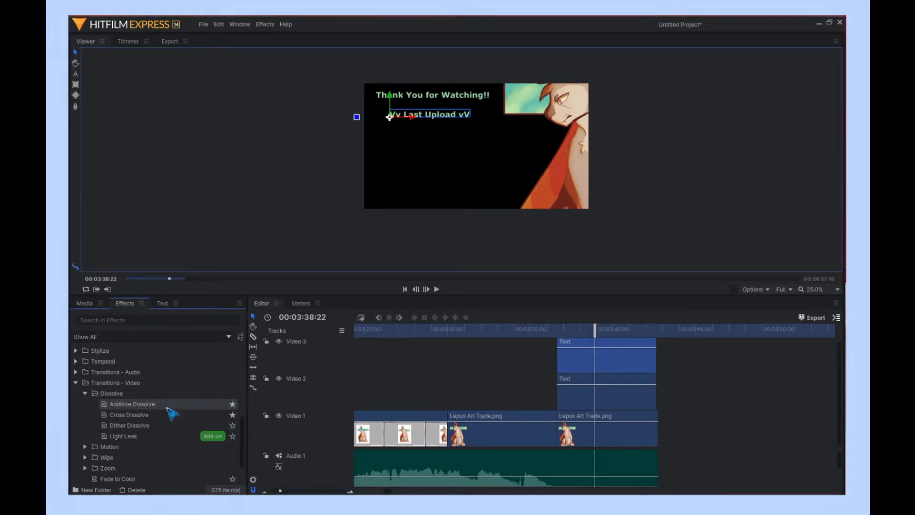
scroll(160, 405, "up", 5)
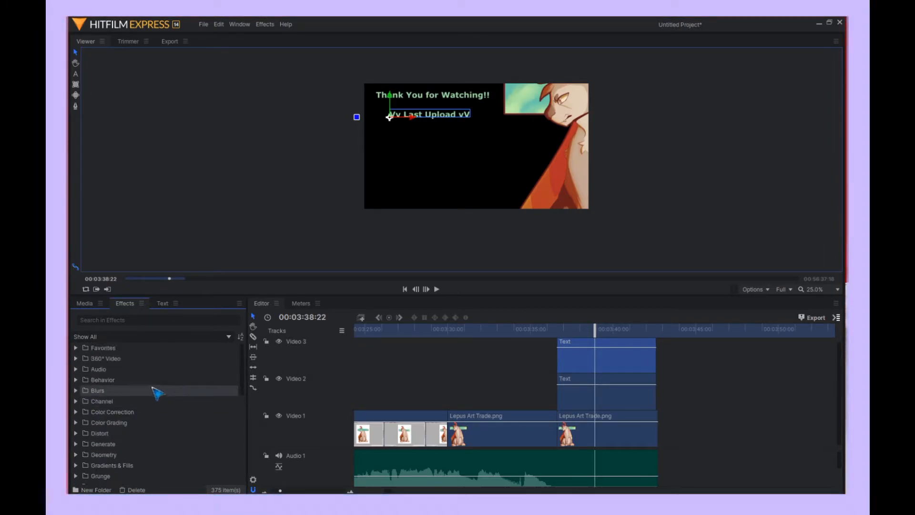
scroll(119, 367, "down", 6)
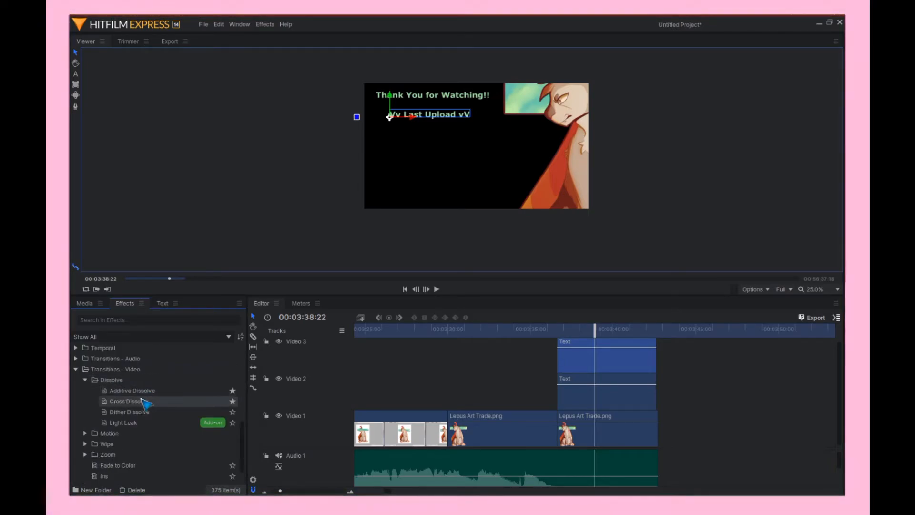
left_click(140, 402)
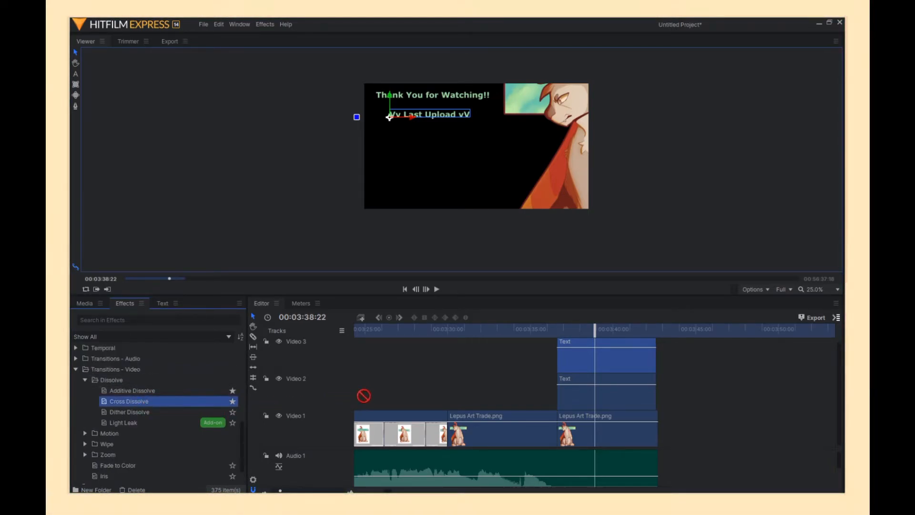
left_click_drag(363, 396, 462, 417)
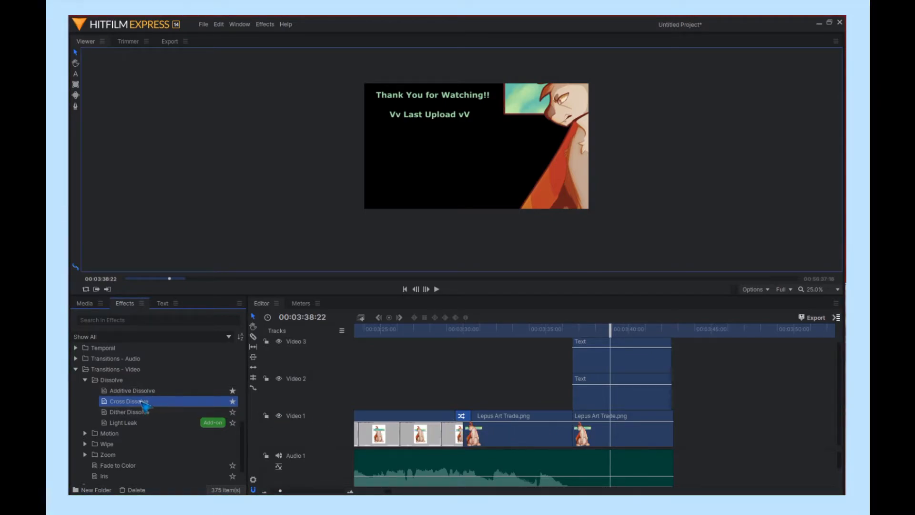
left_click_drag(400, 390, 571, 416)
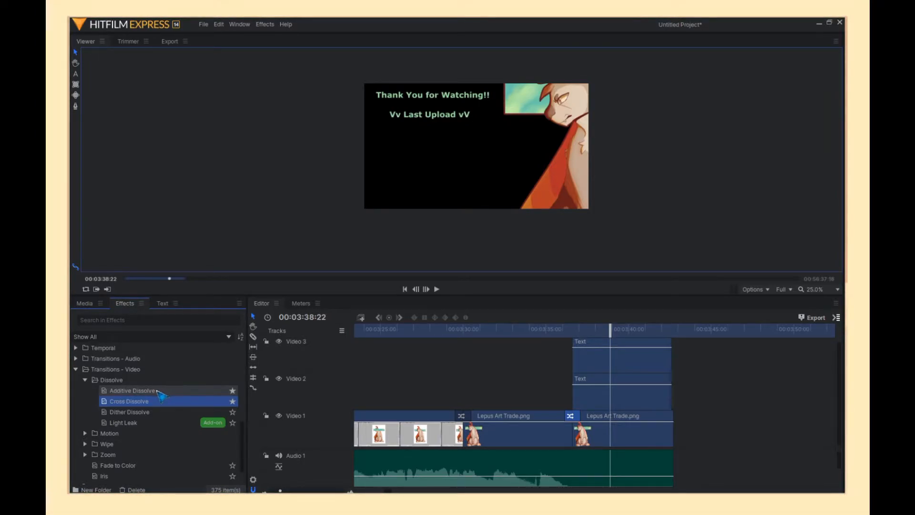
- Add an Additive Dissolve to the start of both text clips
left_click(158, 391)
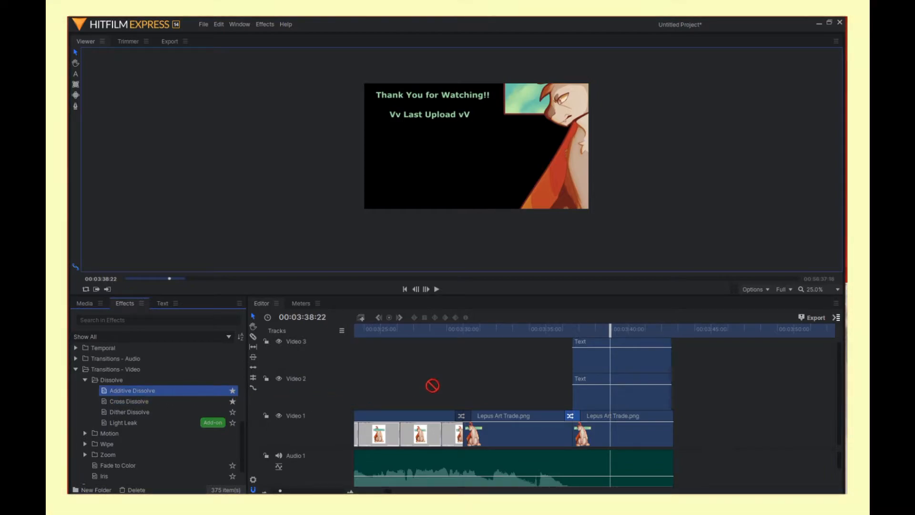
left_click_drag(432, 385, 579, 380)
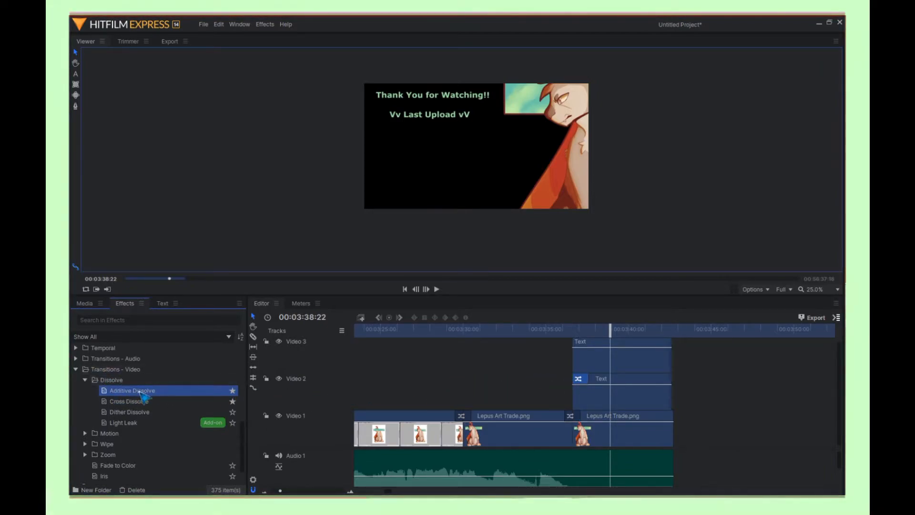
left_click_drag(466, 376, 578, 345)
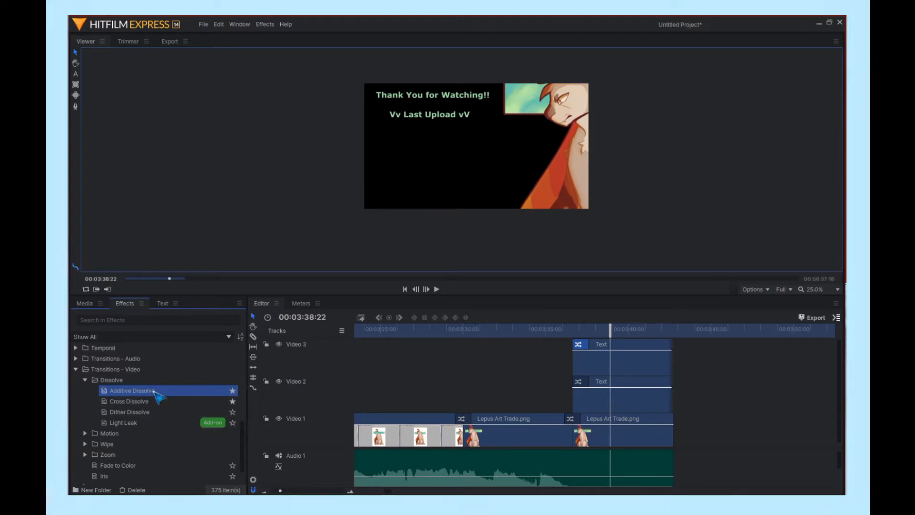
- Add an Additive Dissolve to the end of both text clips
scroll(465, 384, "down", 1)
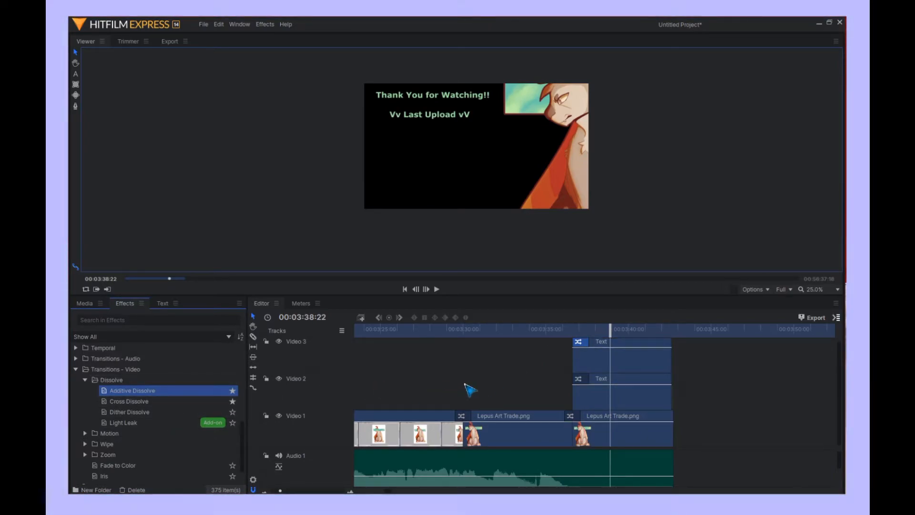
scroll(470, 388, "up", 1)
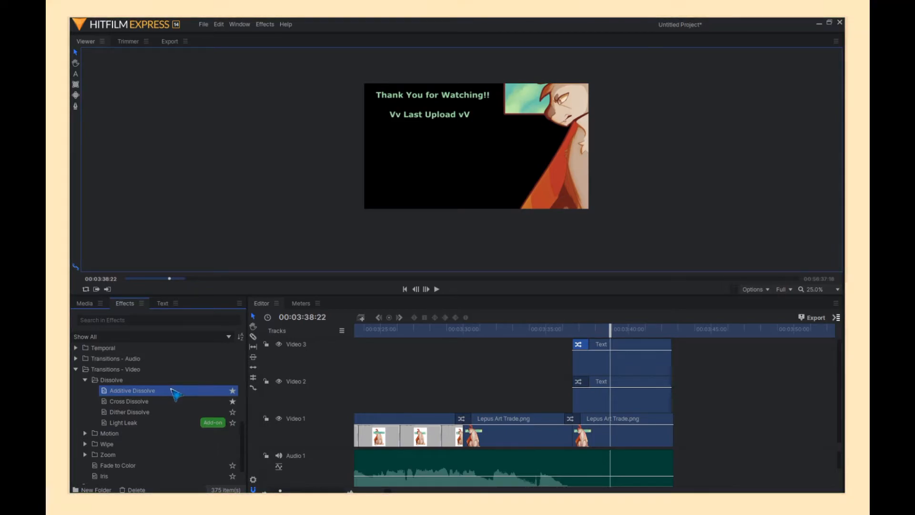
left_click_drag(180, 399, 660, 345)
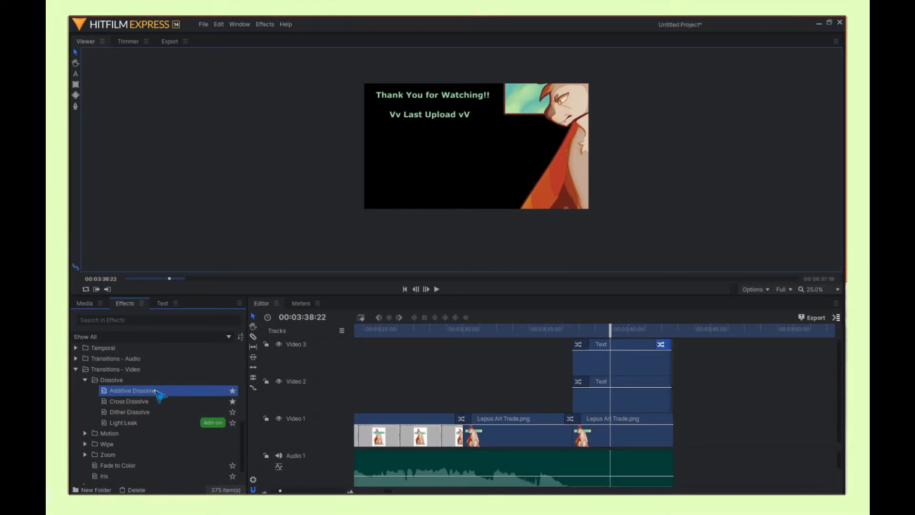
left_click_drag(158, 392, 660, 382)
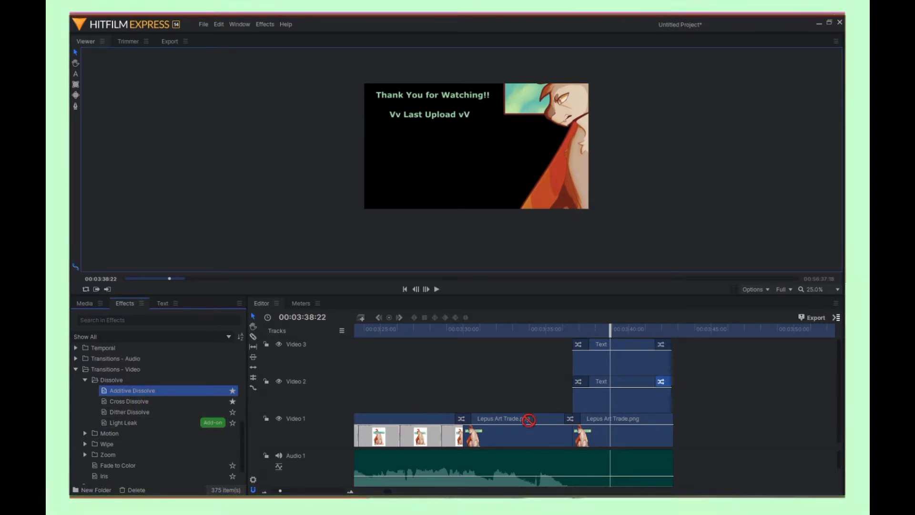
- Add an Additive Dissolve to the end of the image clip and extend the upper text clip's end slightly
left_click_drag(528, 419, 677, 396)
left_click(376, 97)
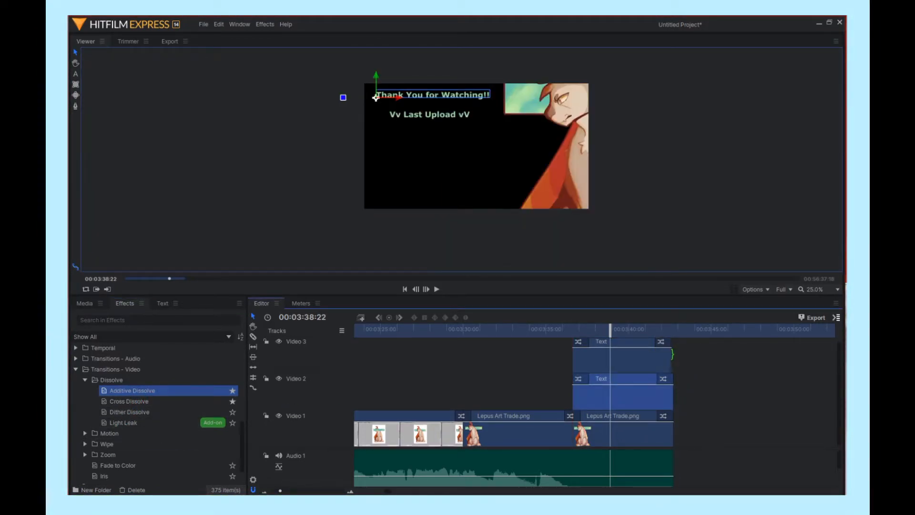
left_click_drag(675, 362, 678, 362)
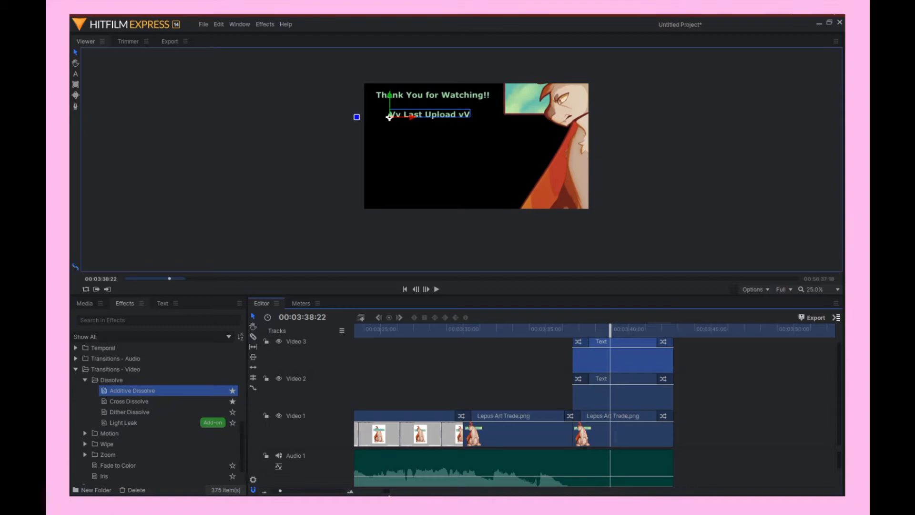
- Add an Additive Dissolve at the very start of the screen recording clip
left_click_drag(387, 490, 353, 490)
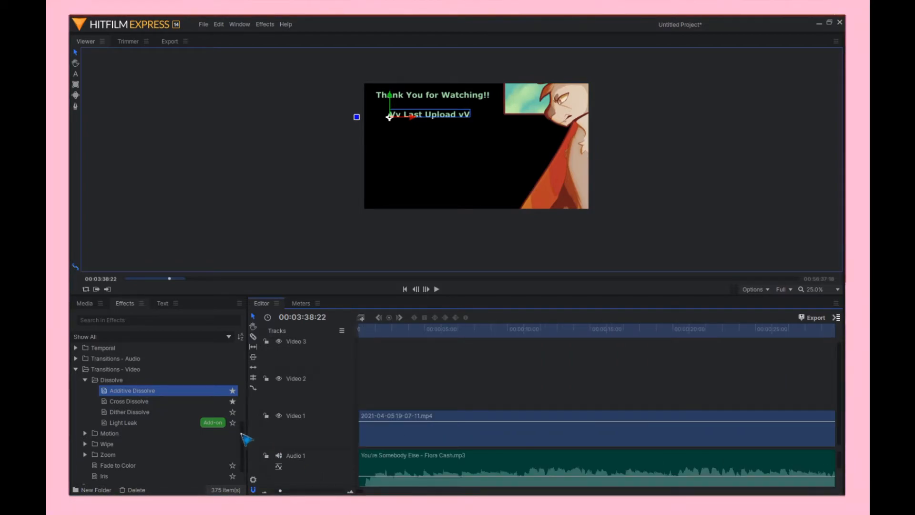
left_click_drag(148, 399, 382, 416)
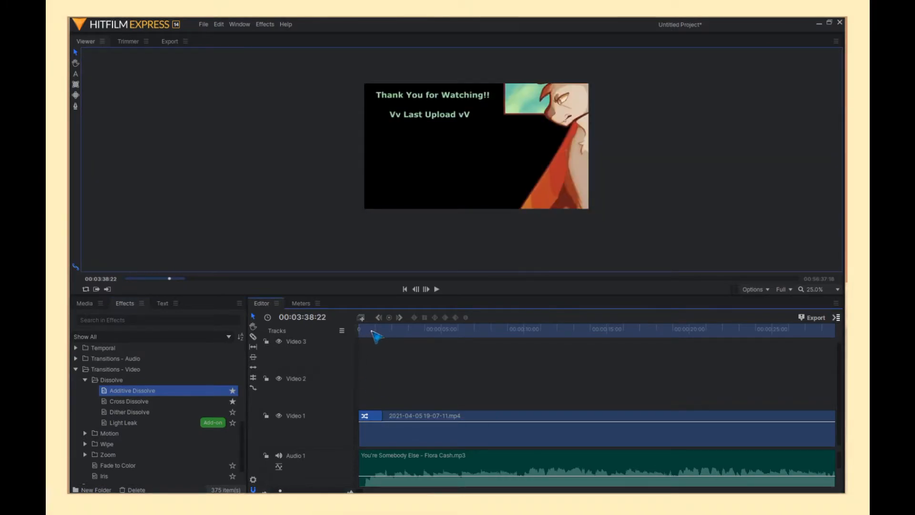
- Lengthen the Additive Dissolve at the start of the screen recording
left_click_drag(372, 330, 348, 338)
key("space")
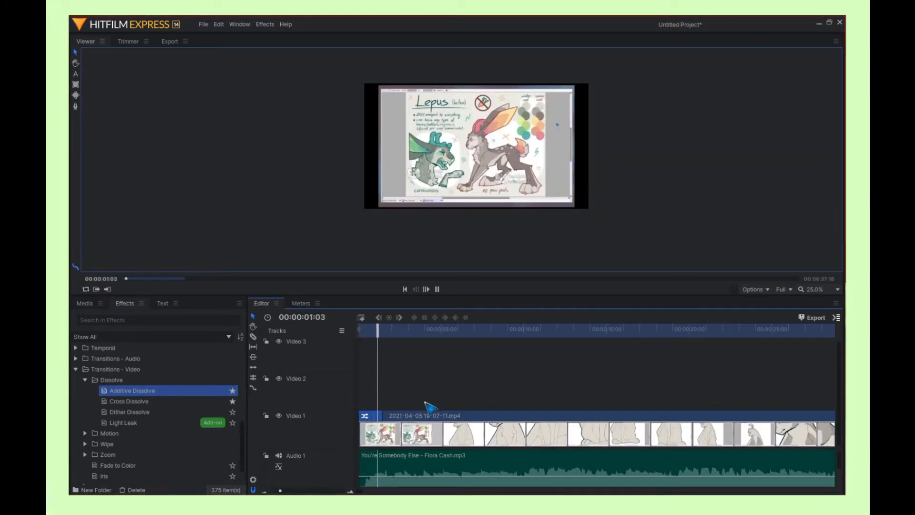
key("space")
left_click_drag(384, 416, 399, 416)
- Play back the opening from the start to check the fade-in
key("Home")
key("space")
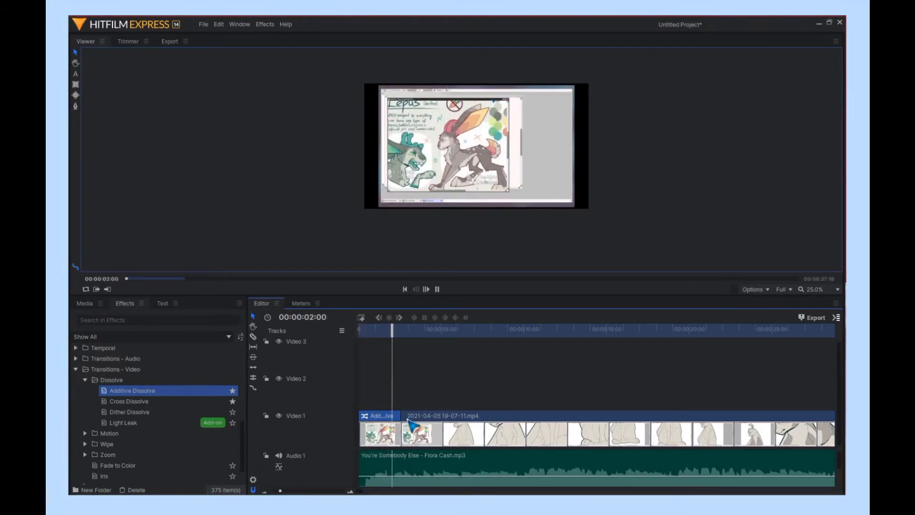
key("space")
left_click_drag(361, 492, 388, 493)
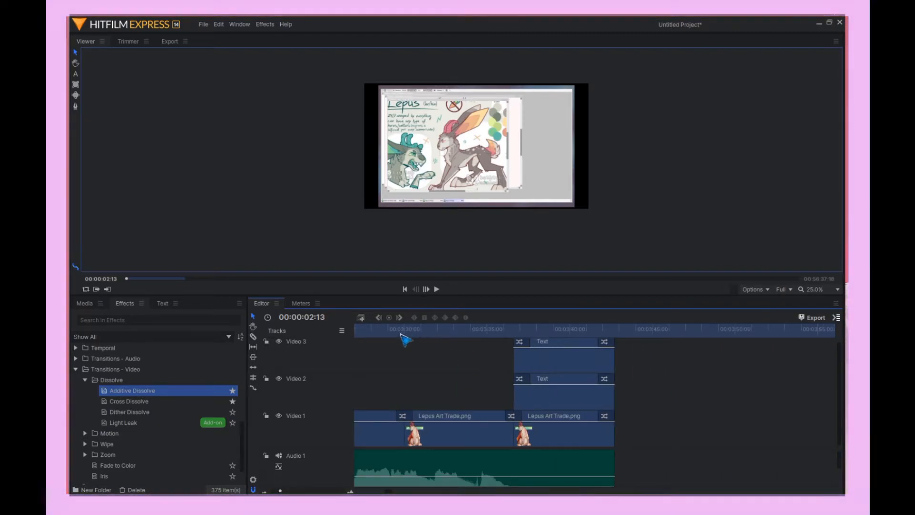
- Play back the ending of the timeline to check the thank-you section
left_click(370, 331)
key("space")
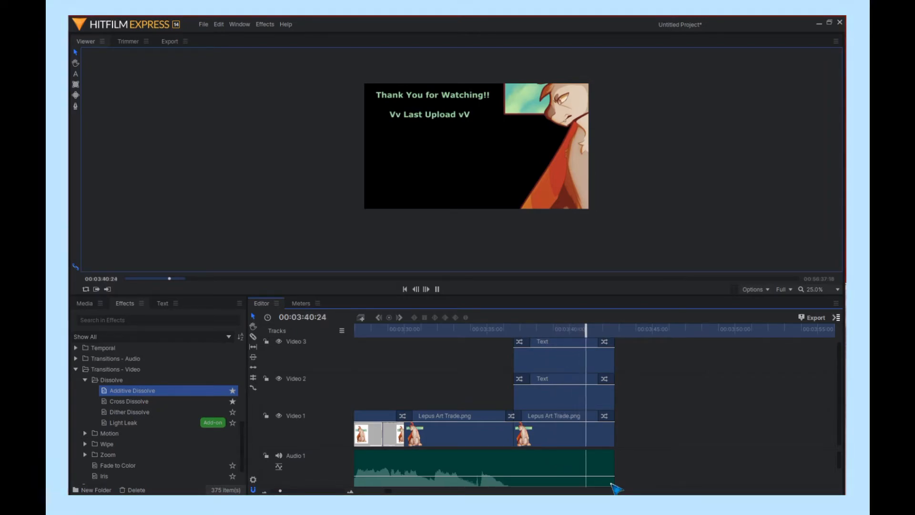
key("space")
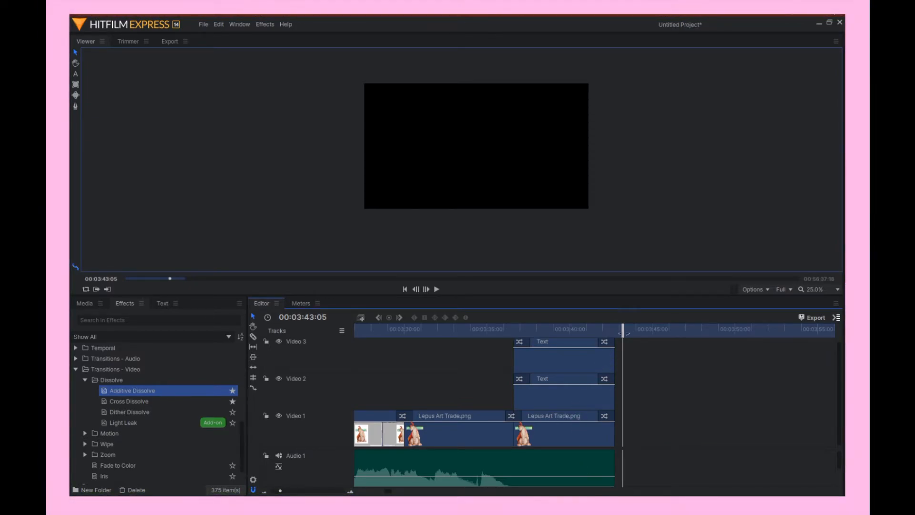
- Export the timeline as You're Somebody Else.mp4 in the Speedpaints folder, overwriting the existing file
left_click_drag(624, 329, 268, 357)
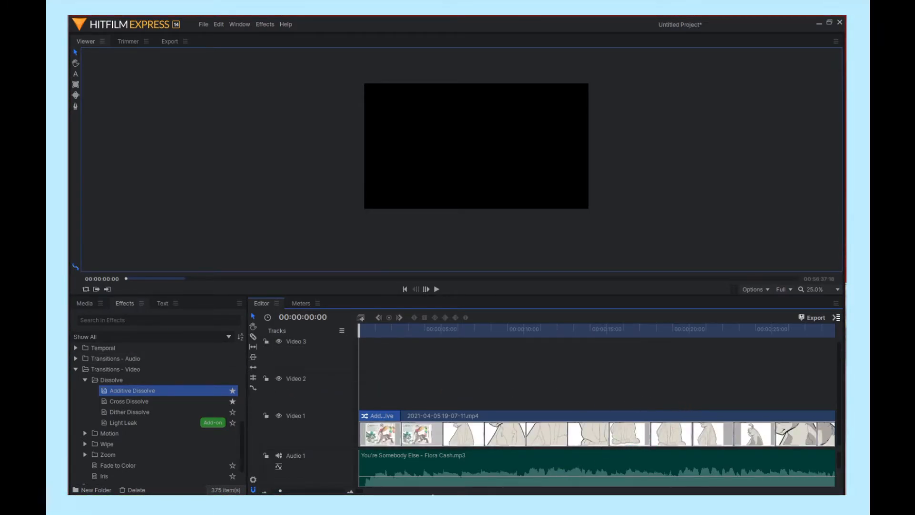
scroll(291, 490, "down", 5)
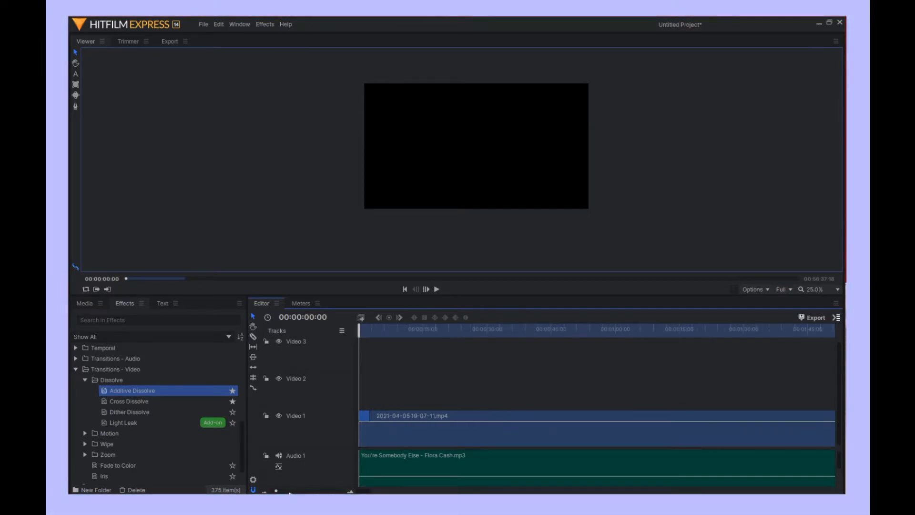
scroll(290, 492, "down", 3)
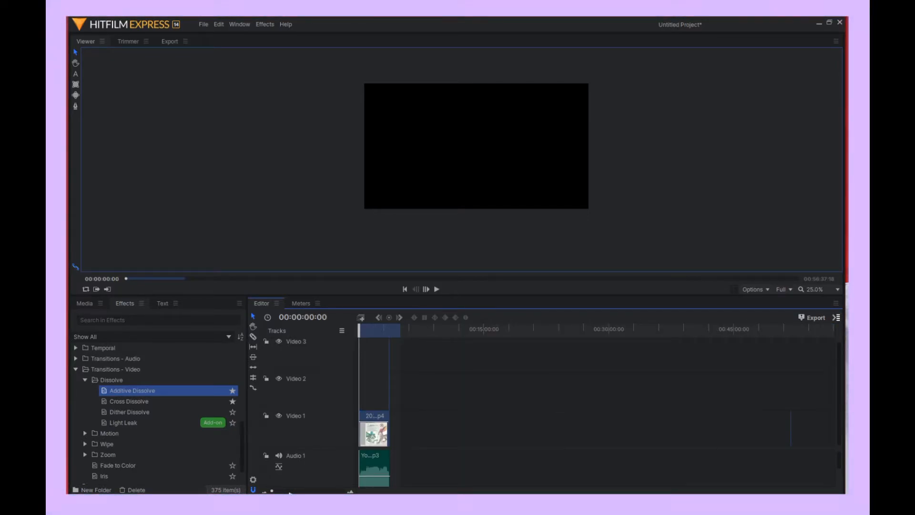
scroll(289, 493, "up", 3)
scroll(290, 493, "down", 3)
scroll(291, 494, "up", 3)
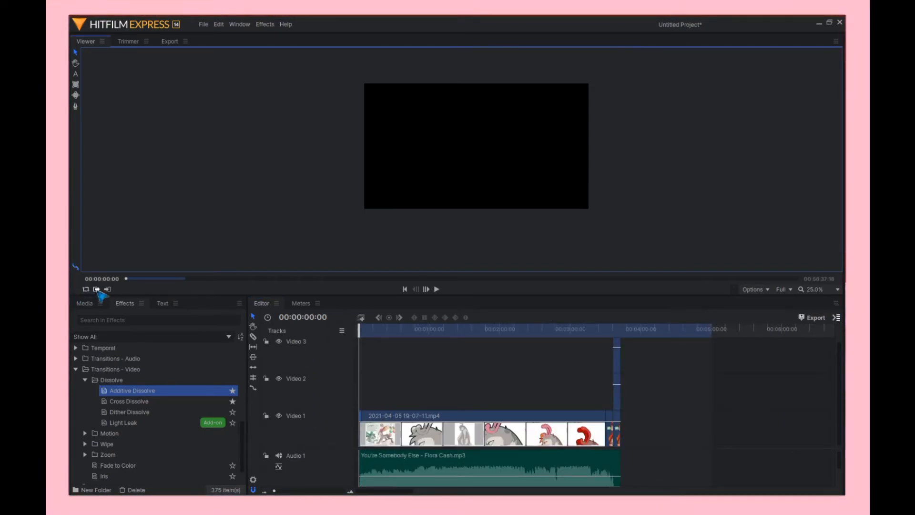
left_click(620, 329)
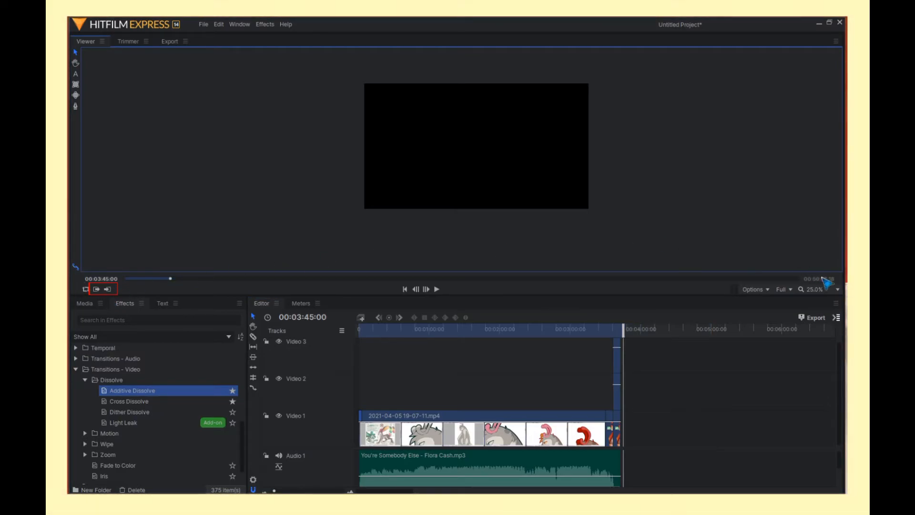
left_click(809, 319)
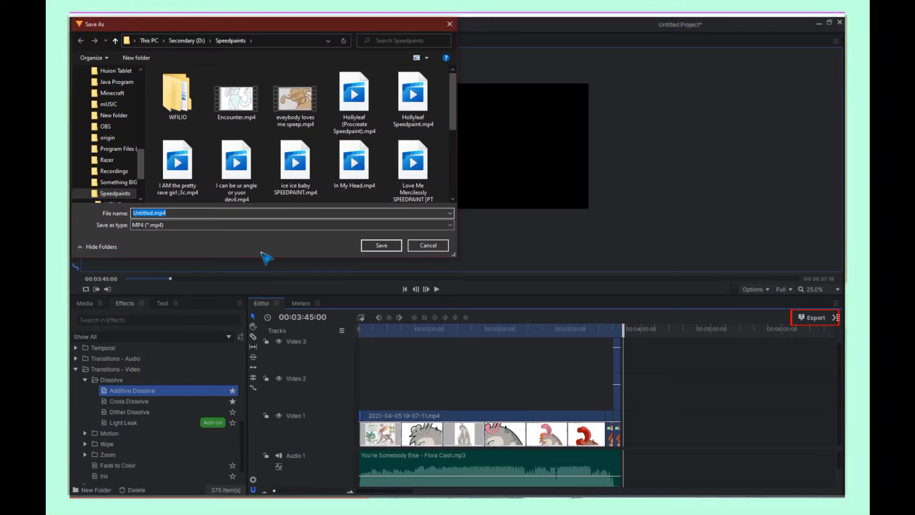
type("yOU")
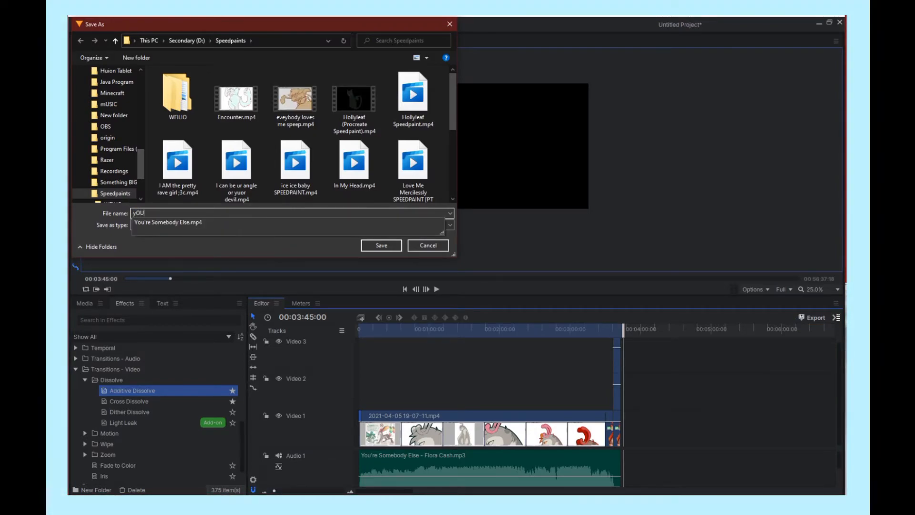
scroll(347, 174, "down", 3)
left_click(412, 164)
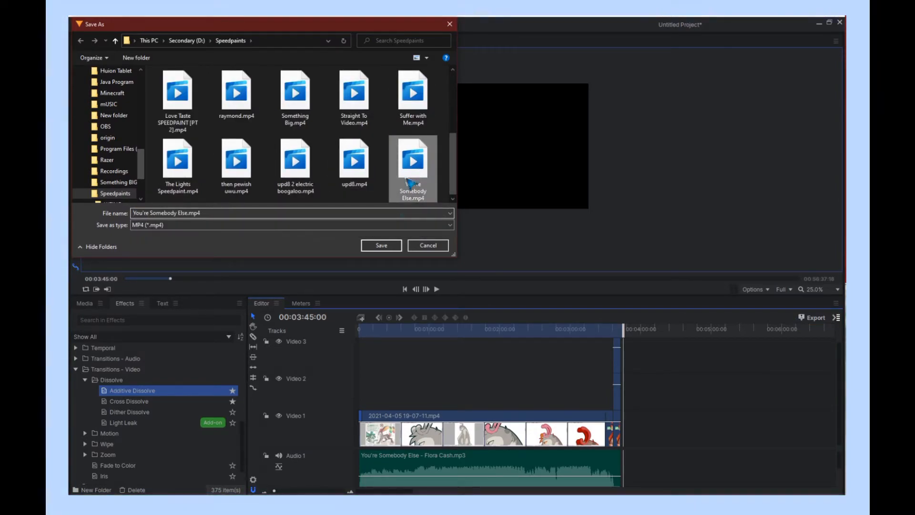
left_click(381, 245)
left_click(477, 261)
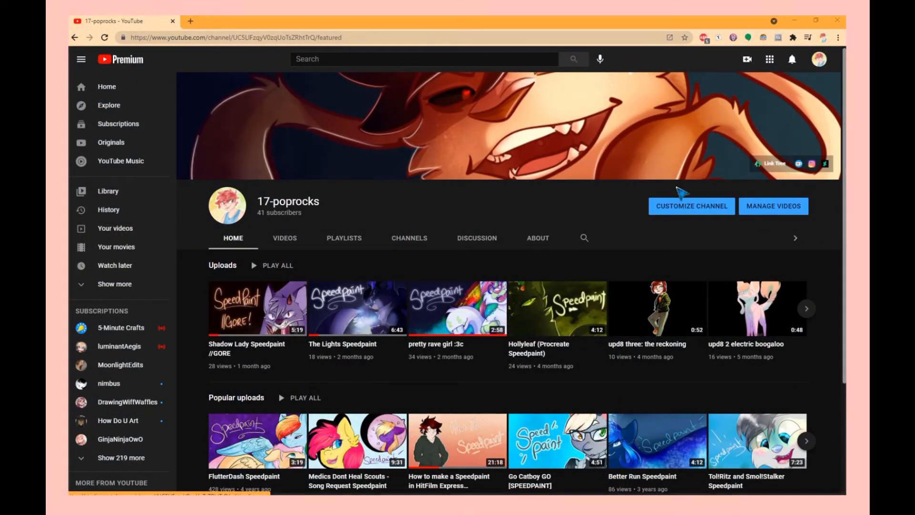
- Switch to YouTube and start uploading You're Somebody Else.mp4 from the Speedpaints folder
left_click(749, 60)
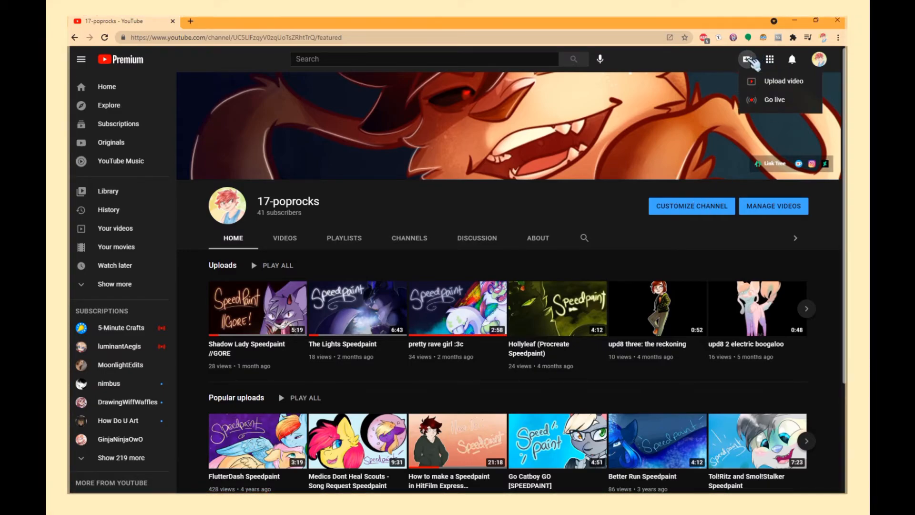
left_click(784, 81)
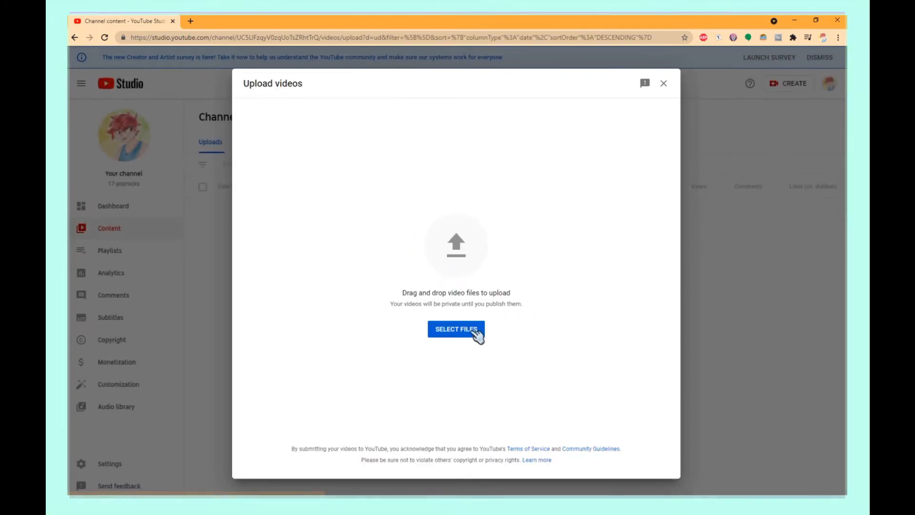
left_click(477, 335)
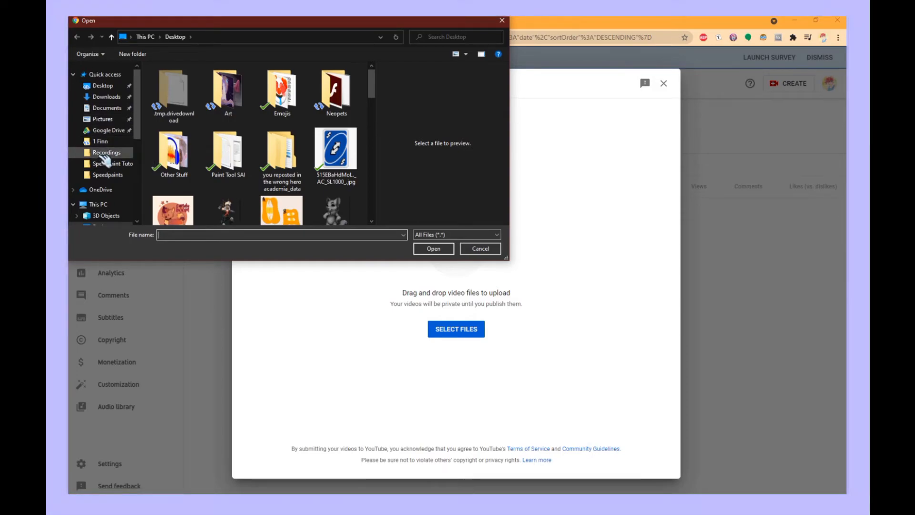
left_click(107, 175)
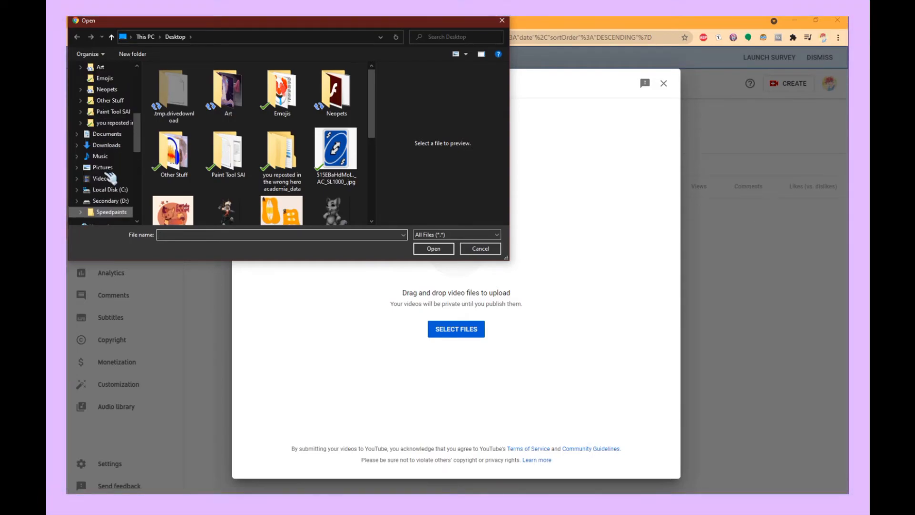
scroll(336, 162, "down", 3)
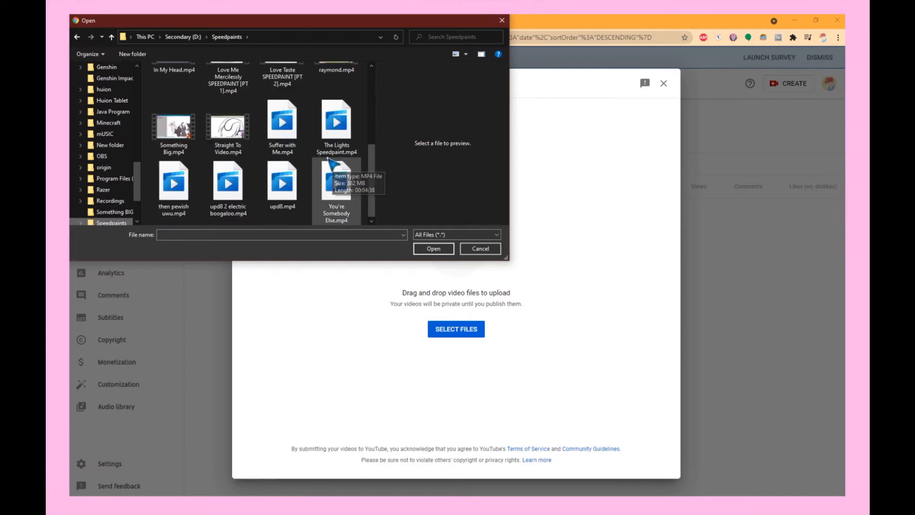
left_click(335, 184)
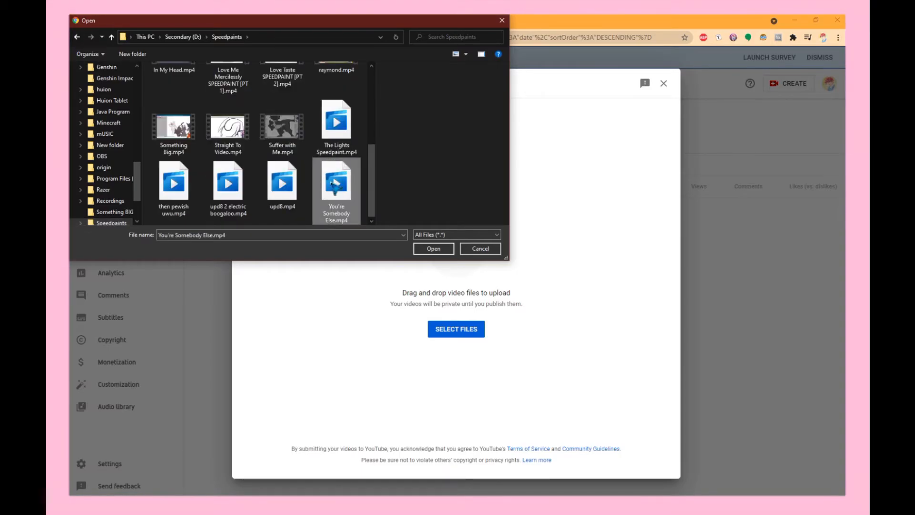
left_click(441, 250)
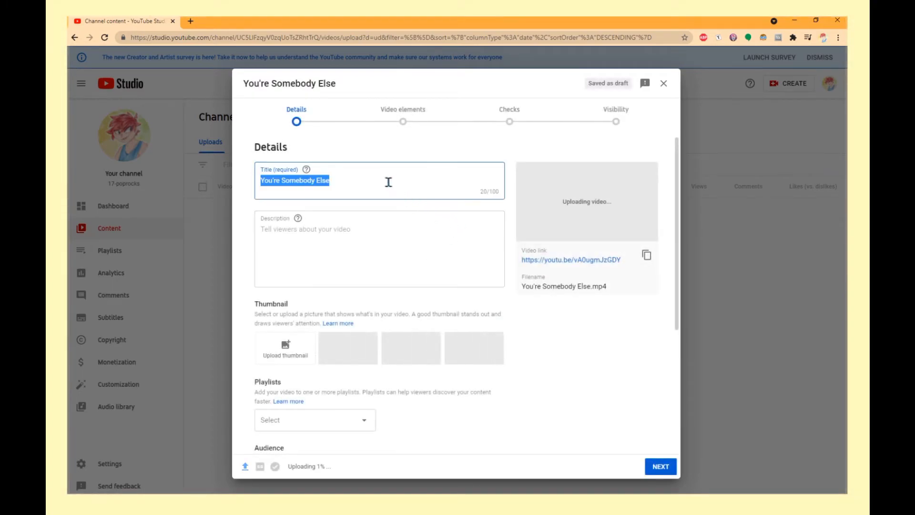
- Append " - SPEEDPAINT" to the video title
left_click(388, 182)
type("- speedy")
key("BackSpace")
key("BackSpace")
key("BackSpace")
key("BackSpace")
key("BackSpace")
type("SPEEDPAINT")
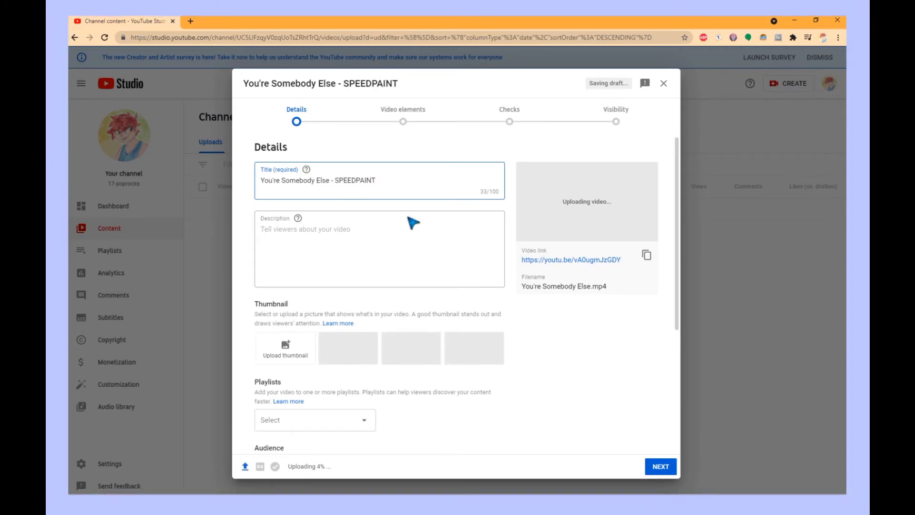
- Write the description "ahaha, whoops! another month has gone by before I posted another speedpaint... gosh"
left_click(403, 247)
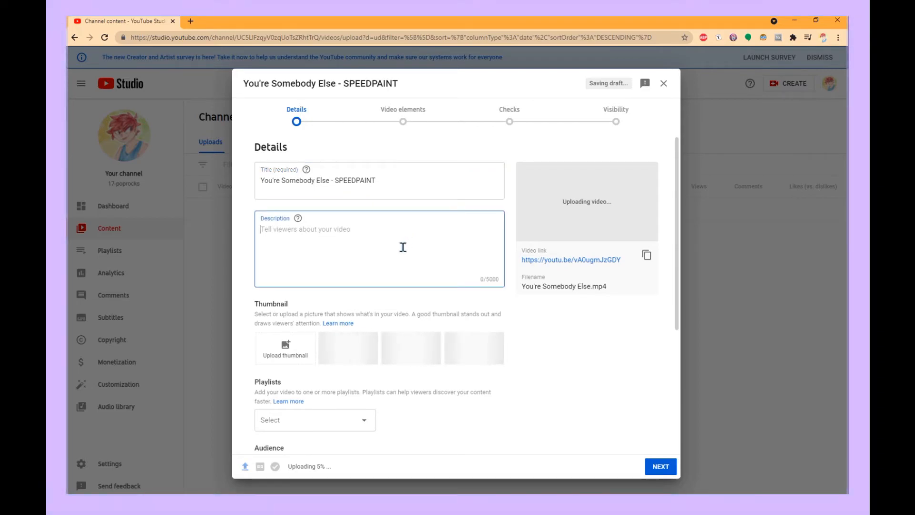
type("ahaha, whoops! an")
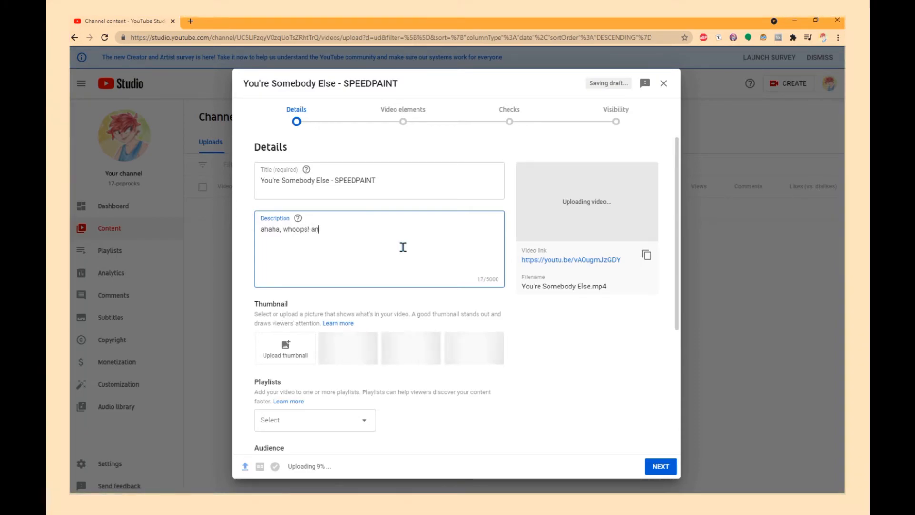
type("other month has")
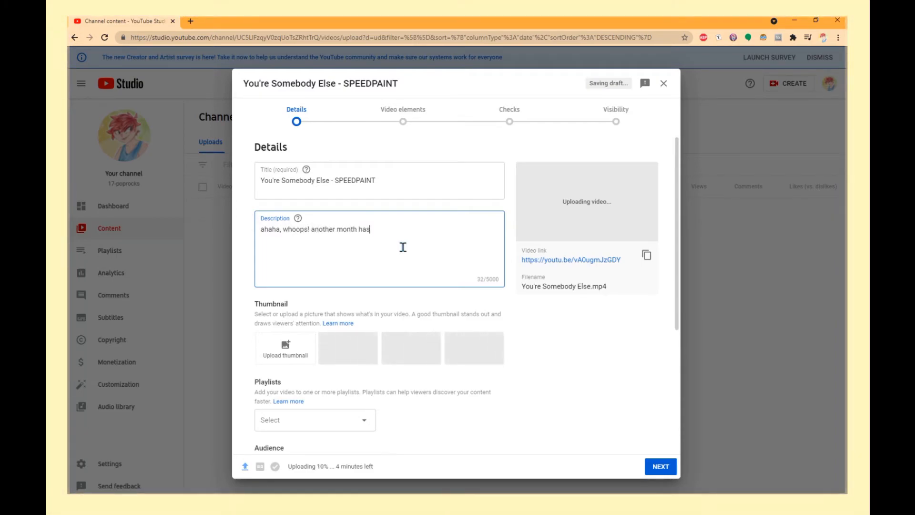
type(" gone by ")
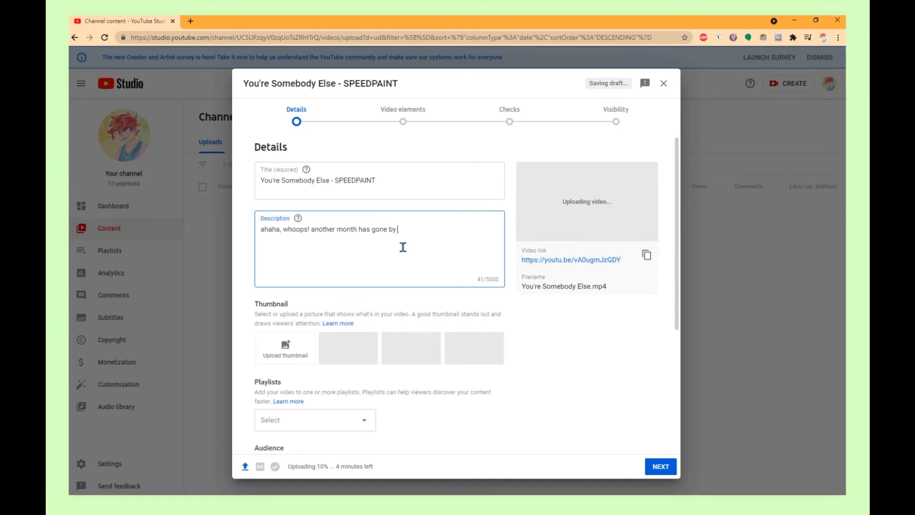
type("before I ")
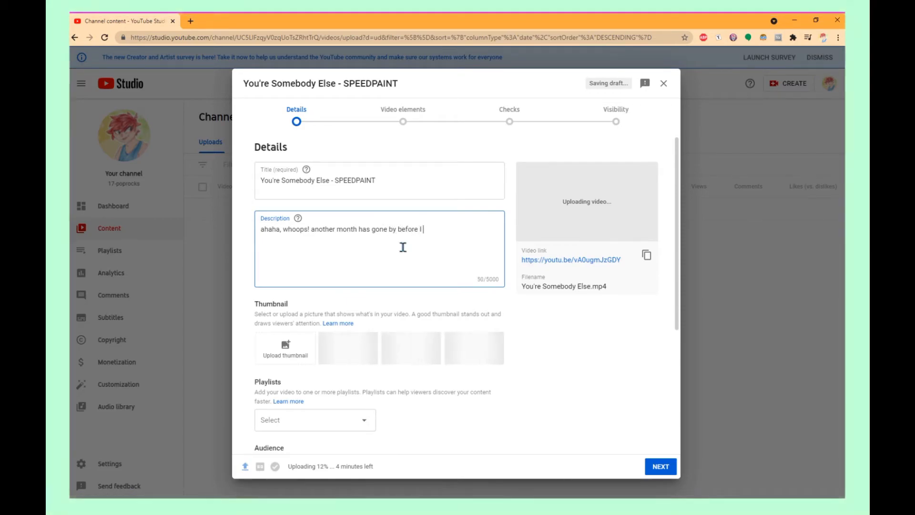
type("posted another ")
type("speedpaint")
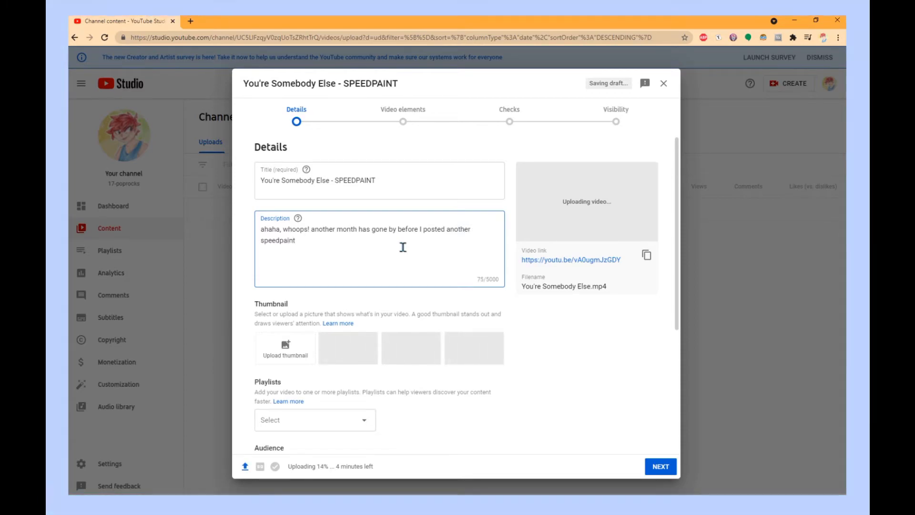
type(". ..")
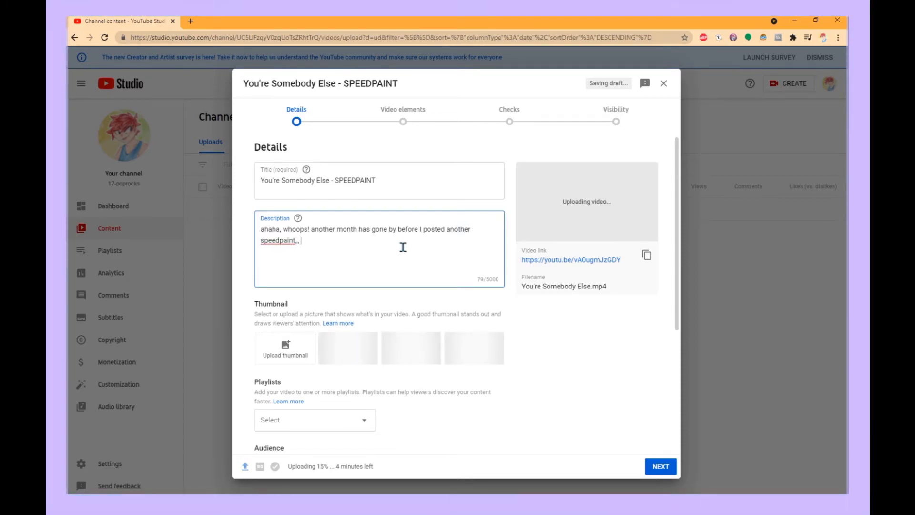
type("gosh.")
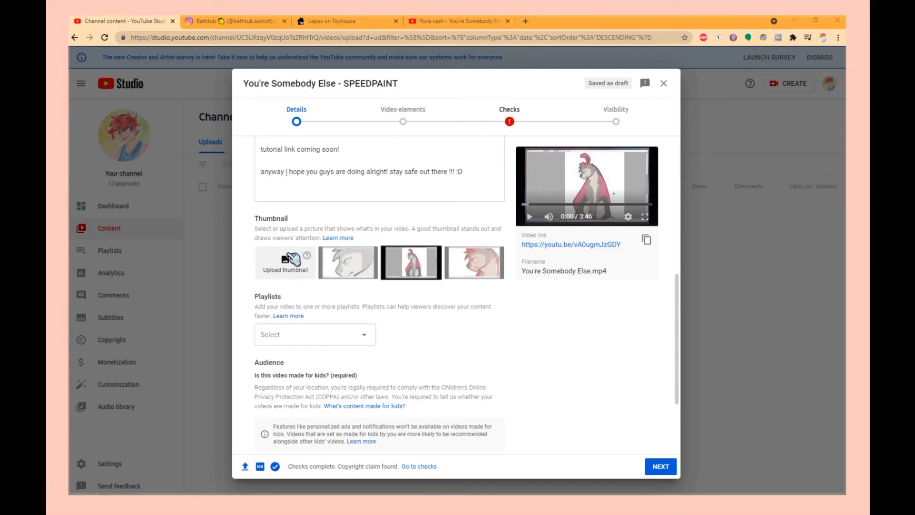
- Upload Z Lepus Art Trade.jpg from the Speedpaint Tutorial Stuff folder as the custom thumbnail
left_click(288, 260)
left_click(239, 108)
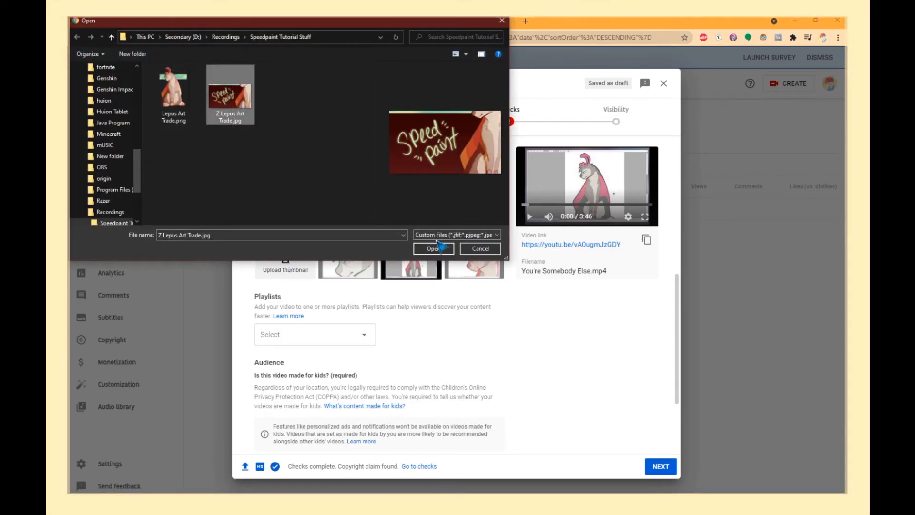
left_click(433, 248)
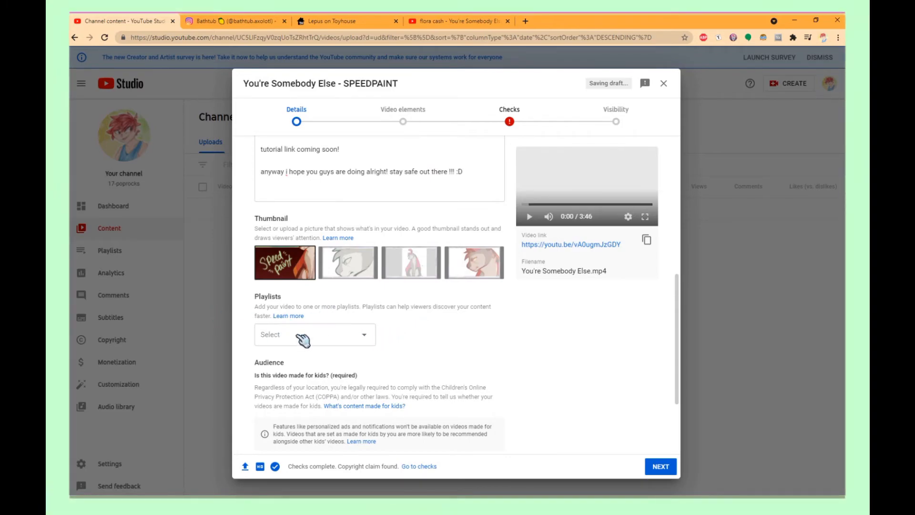
- Review the remaining details and continue to the Video elements stage
scroll(329, 333, "down", 2)
scroll(332, 333, "down", 1)
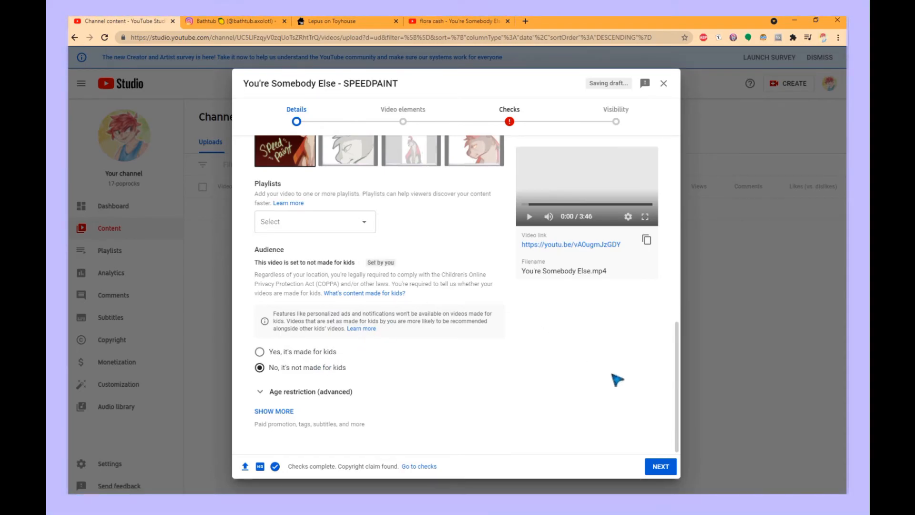
left_click(660, 466)
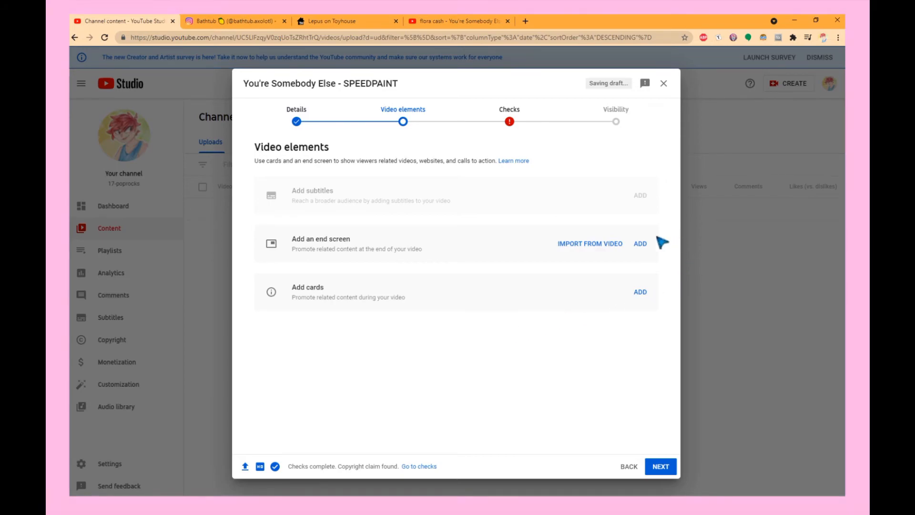
- Start an end screen and add a video element to it
left_click(640, 244)
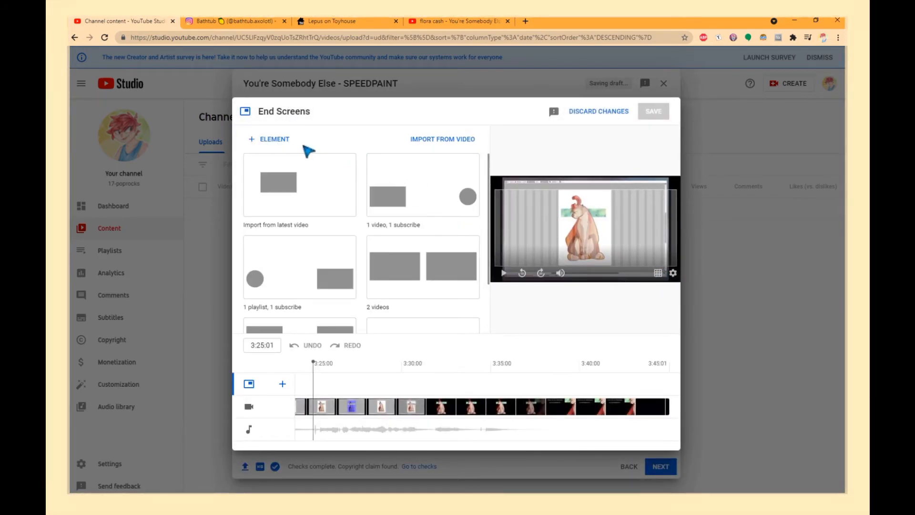
left_click(288, 139)
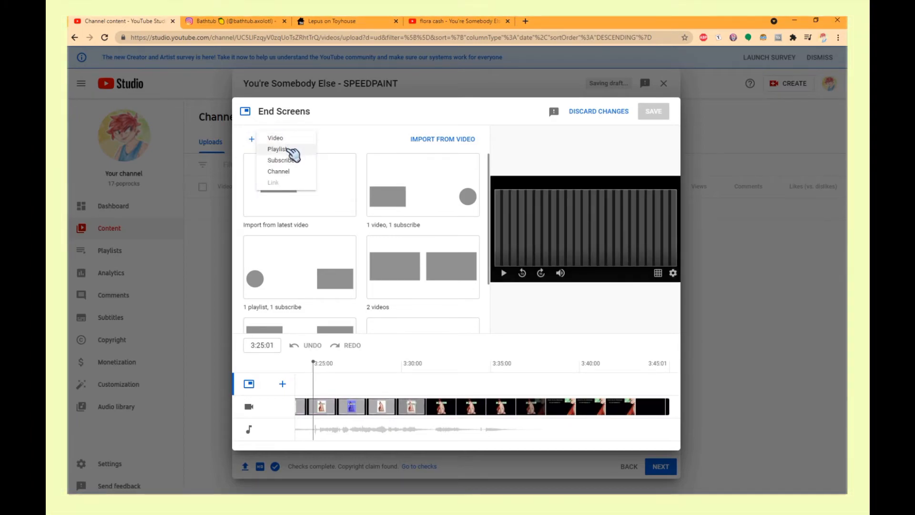
left_click(291, 139)
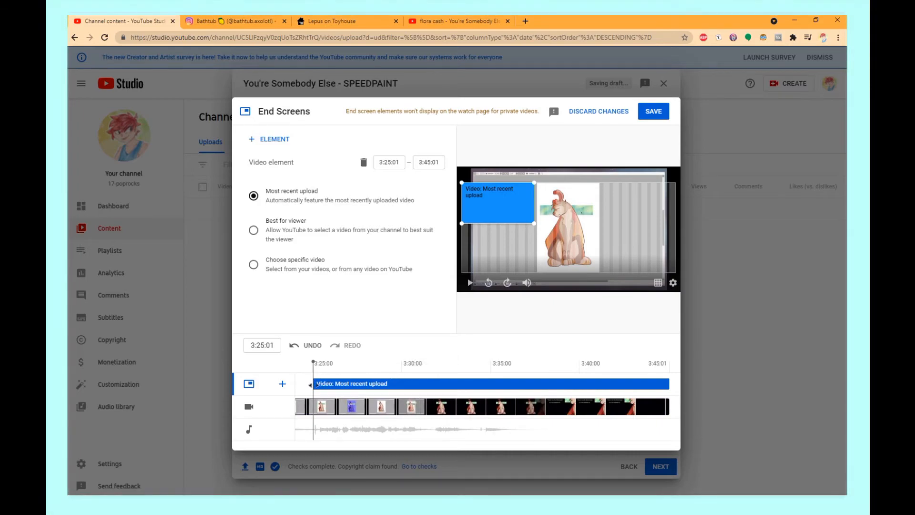
- Set the video element to run from 3:38:01 to 3:43:07 and place it below the Last Upload text in the frame
left_click_drag(363, 387, 546, 403)
left_click_drag(502, 205, 515, 222)
left_click(565, 360)
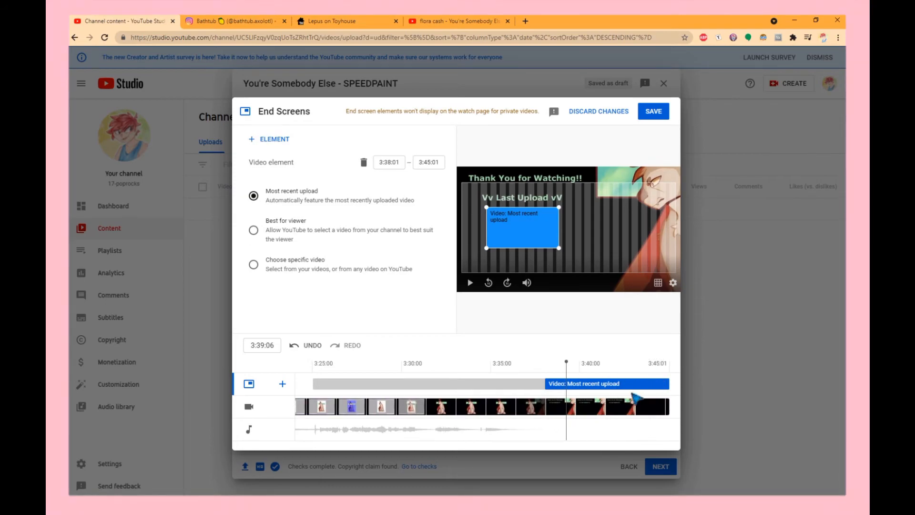
key("space")
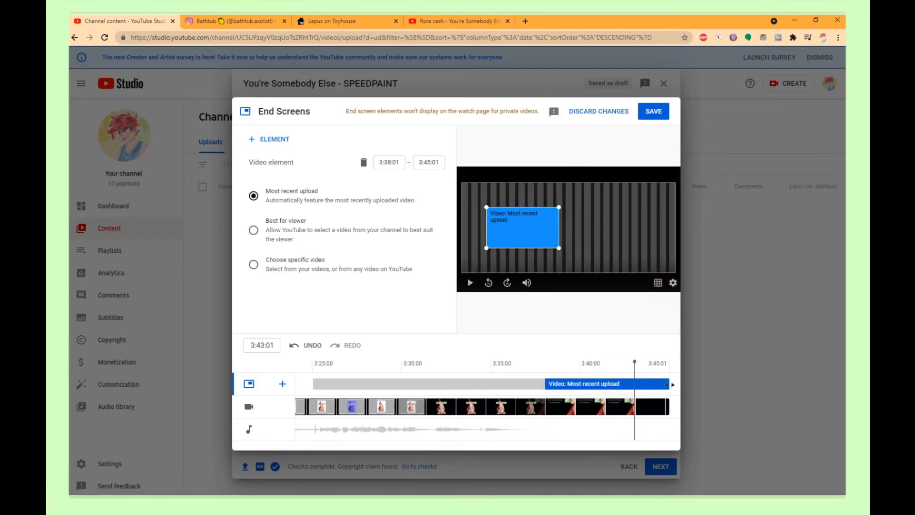
left_click_drag(664, 382, 634, 384)
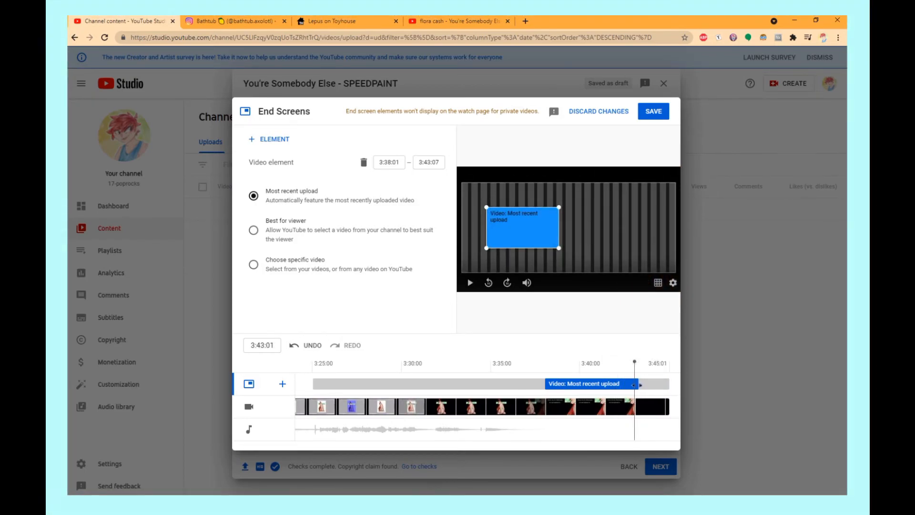
left_click(551, 364)
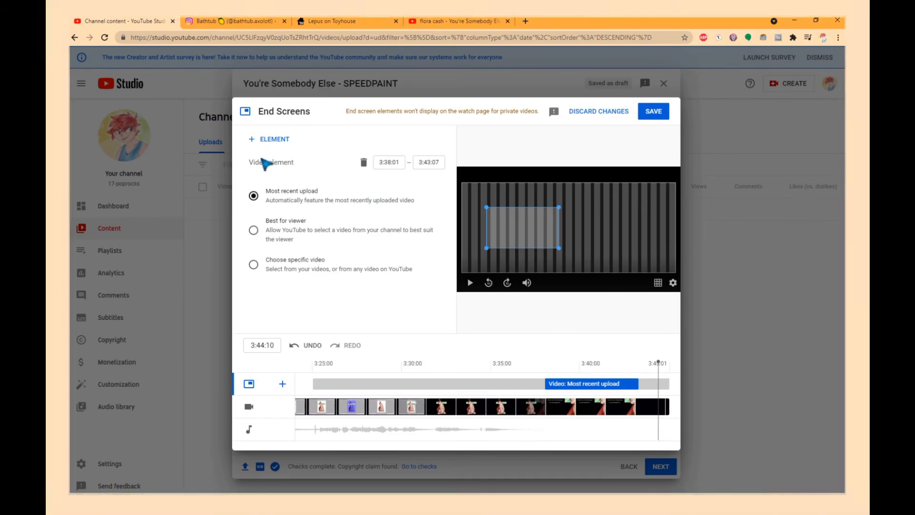
- Make the element feature the specific video Shadow Lady Speedpaint //GORE and save the end screen
left_click(327, 278)
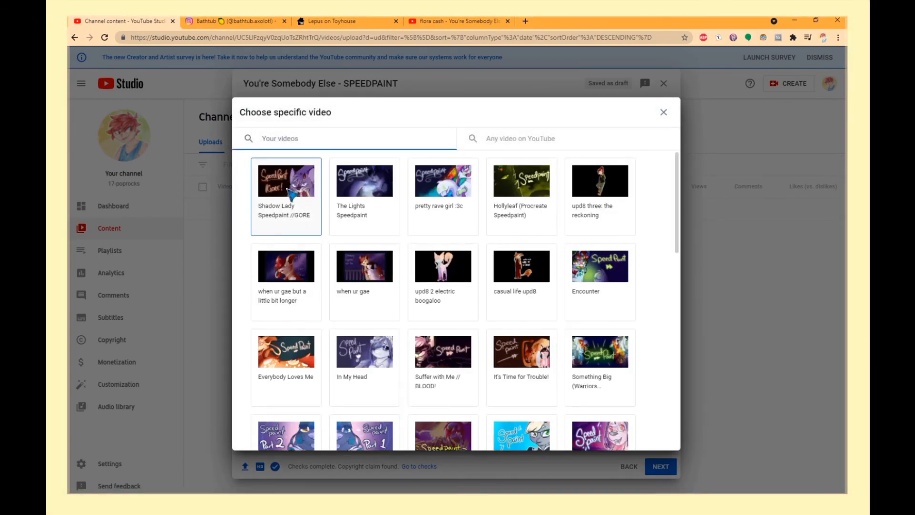
left_click(287, 194)
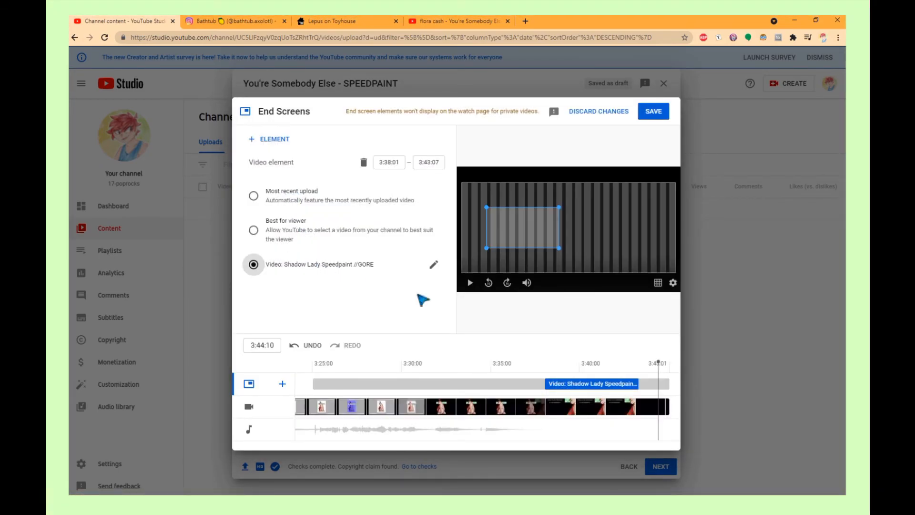
left_click(666, 113)
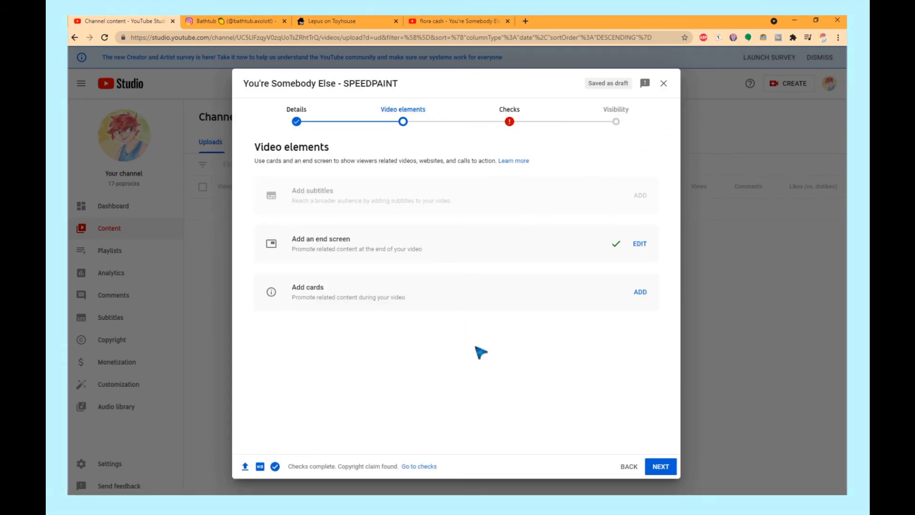
- Continue to Visibility and schedule the video to go public on Jun 21, 2021 at 12:00 PM
left_click(661, 466)
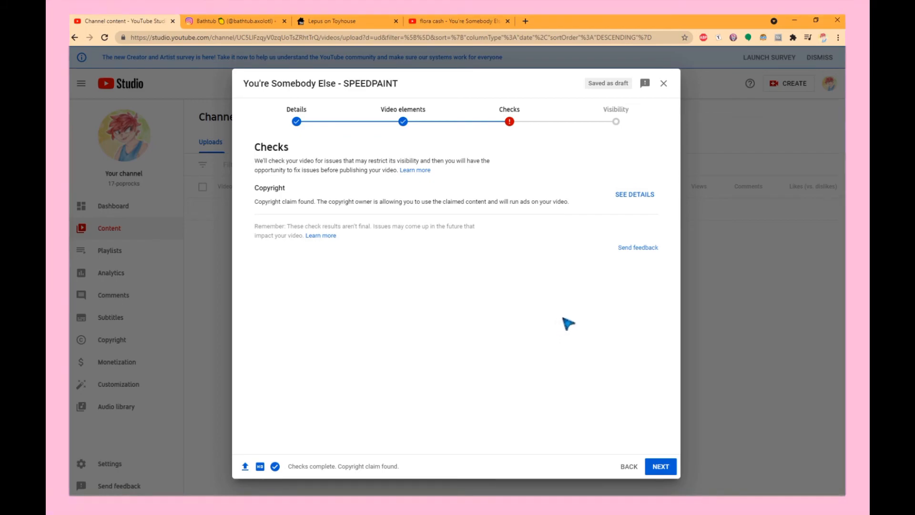
left_click(663, 466)
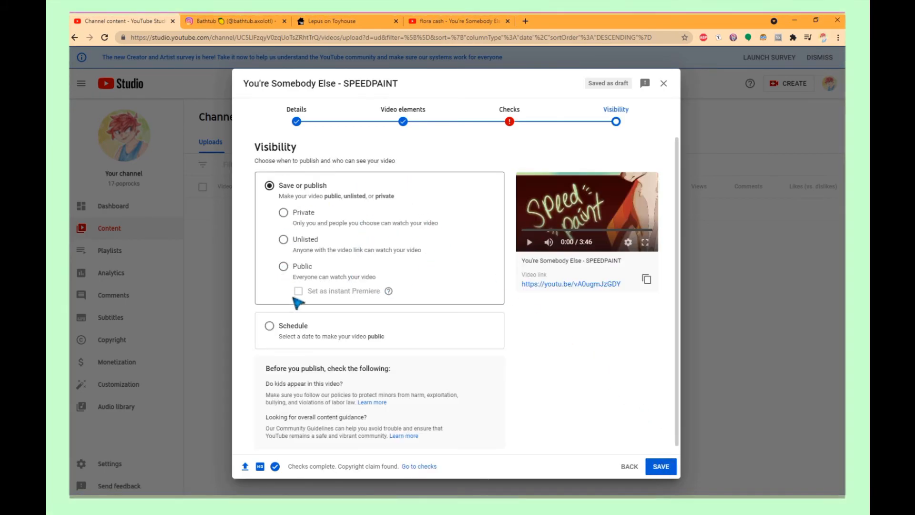
left_click(269, 325)
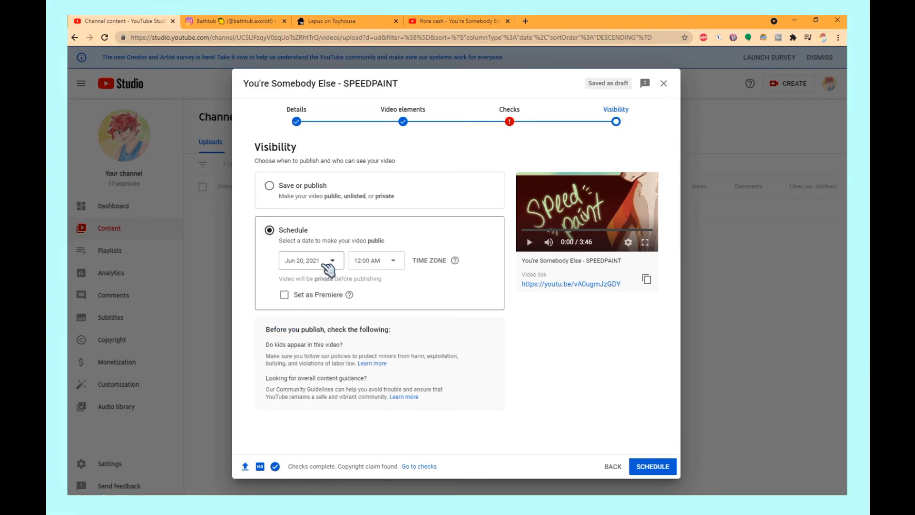
left_click(330, 265)
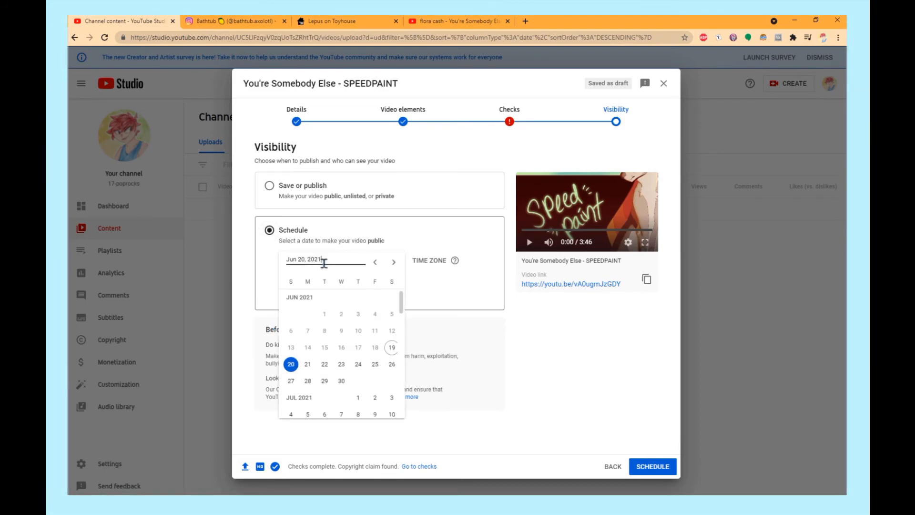
left_click(309, 364)
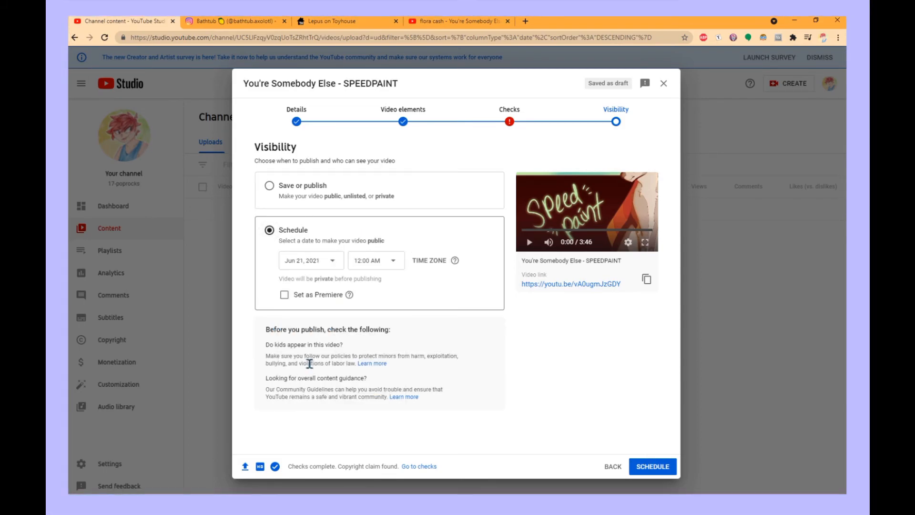
left_click(387, 268)
scroll(371, 310, "down", 9)
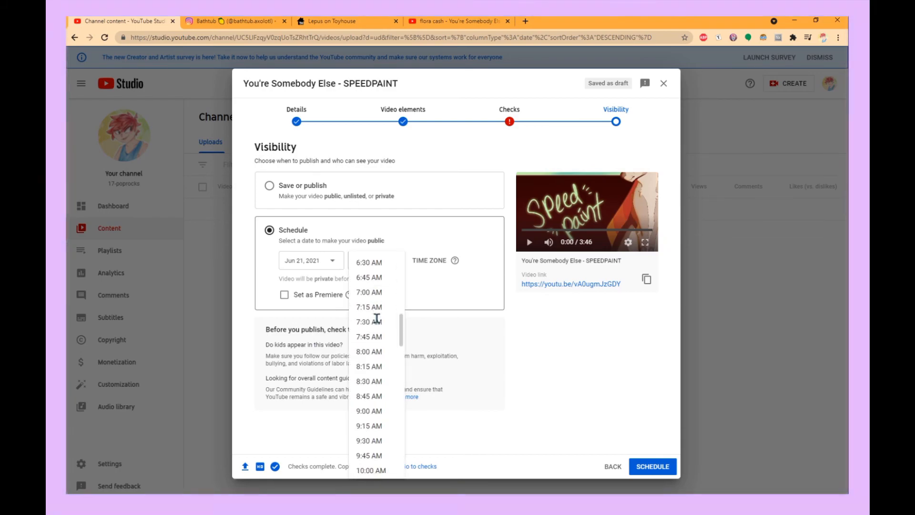
scroll(376, 318, "down", 6)
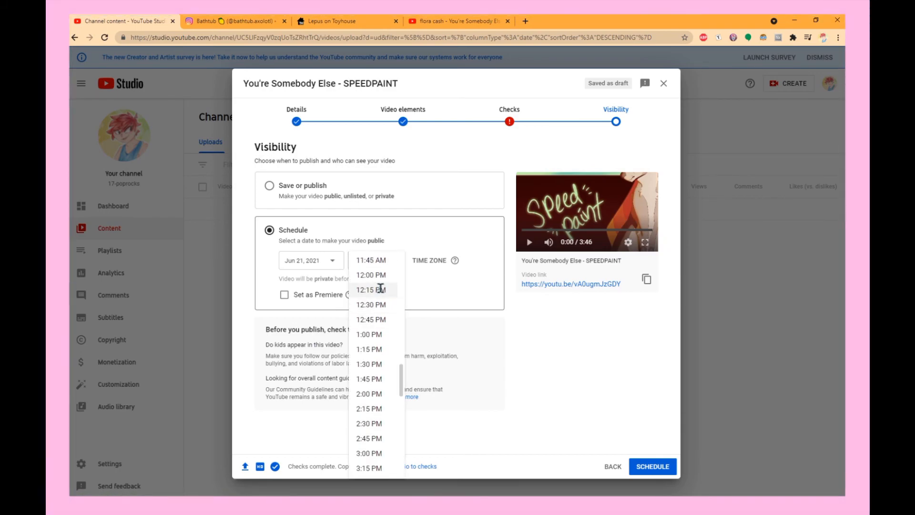
left_click(387, 275)
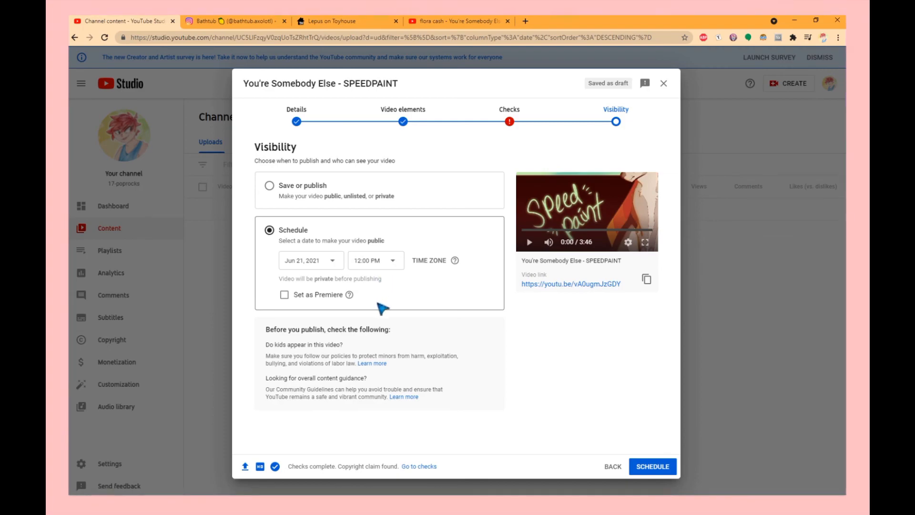
left_click(662, 468)
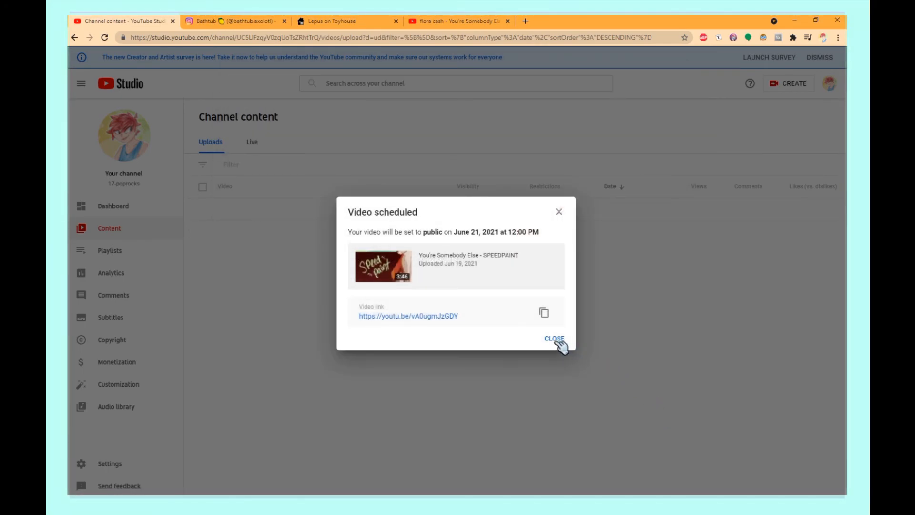
left_click(554, 338)
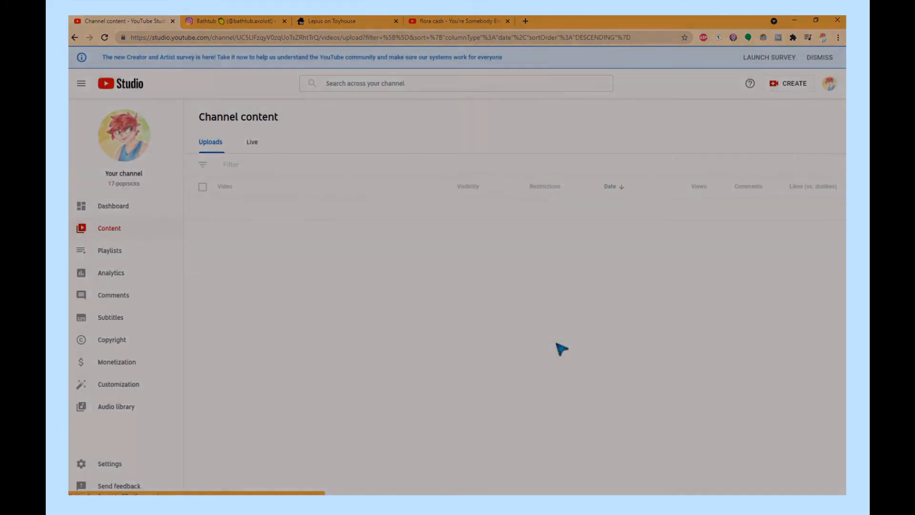